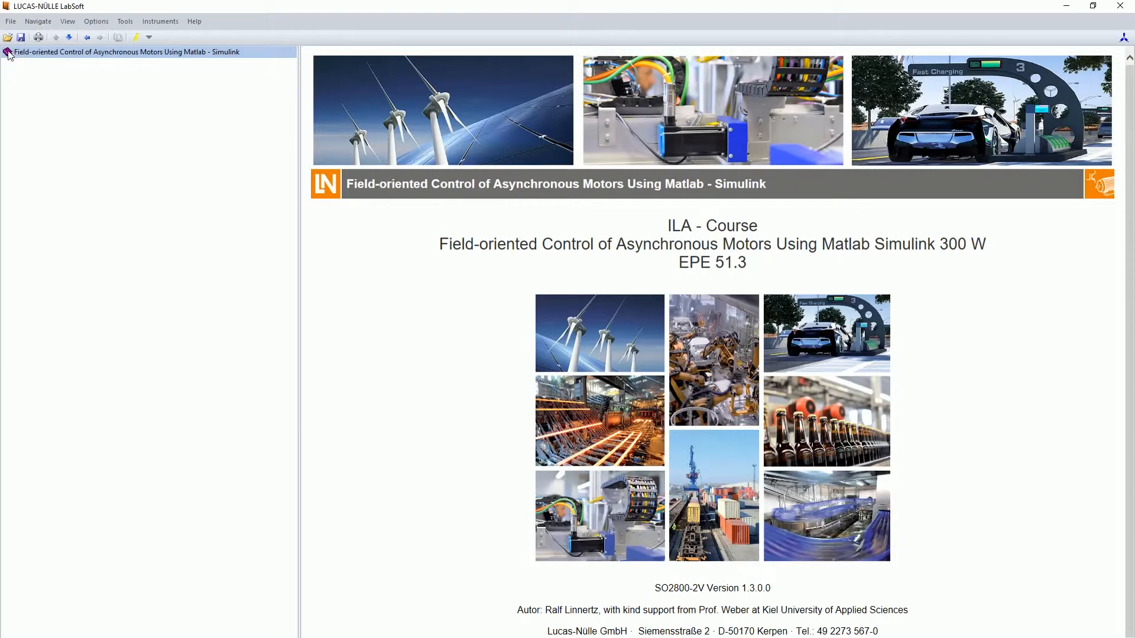
- Browse the course pages on training objectives, the CO3636-3B equipment and the block circuit diagram of a drive
{"action": "left_click", "coordinate": [8, 52]}
{"action": "left_click", "coordinate": [35, 64]}
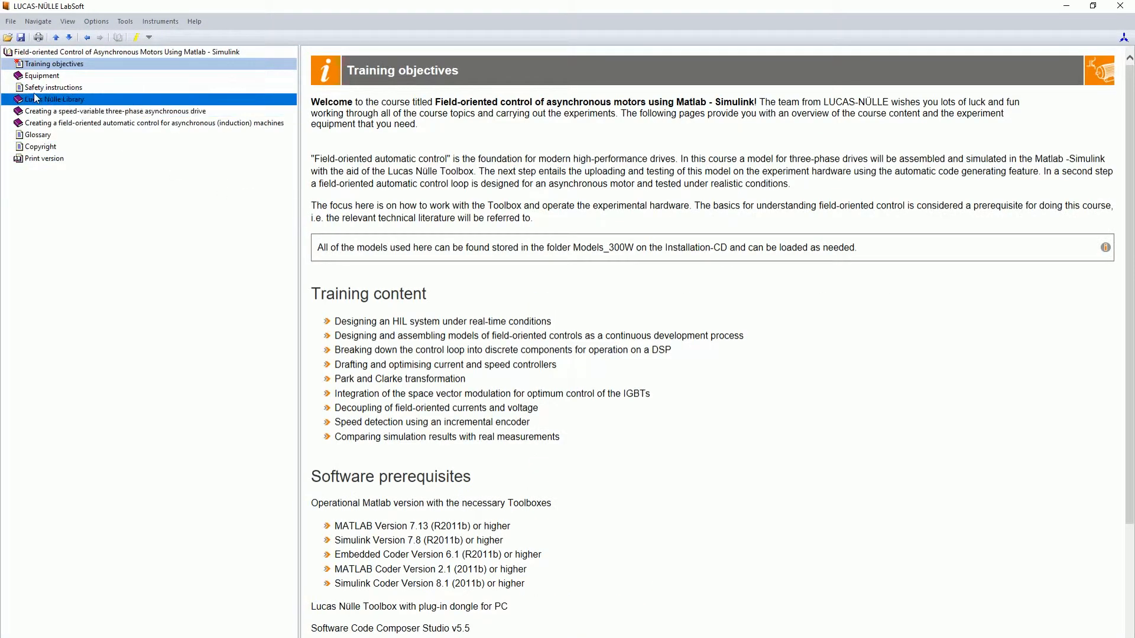
{"action": "left_click", "coordinate": [20, 78]}
{"action": "left_click", "coordinate": [43, 88]}
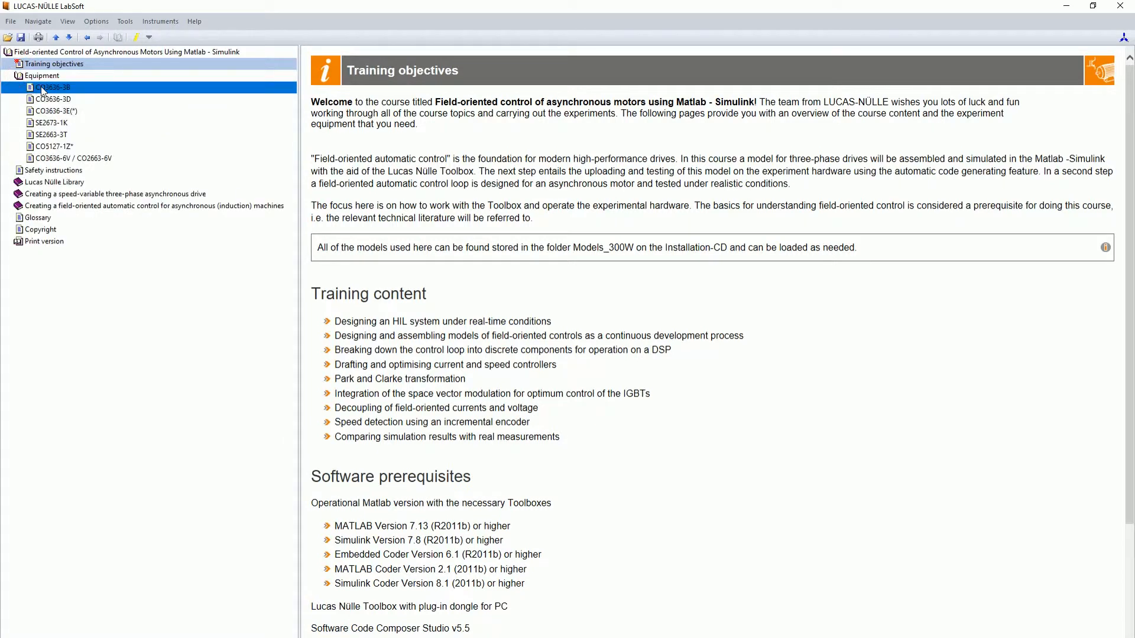
{"action": "scroll", "coordinate": [426, 218], "scroll_direction": "down", "scroll_amount": 5}
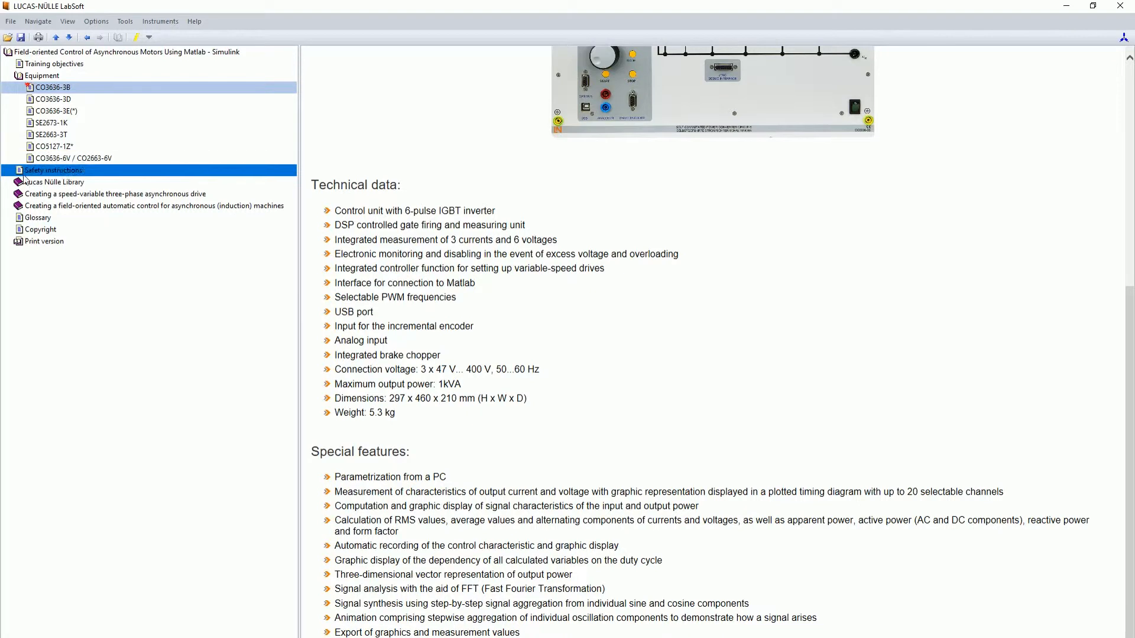
{"action": "left_click", "coordinate": [21, 197]}
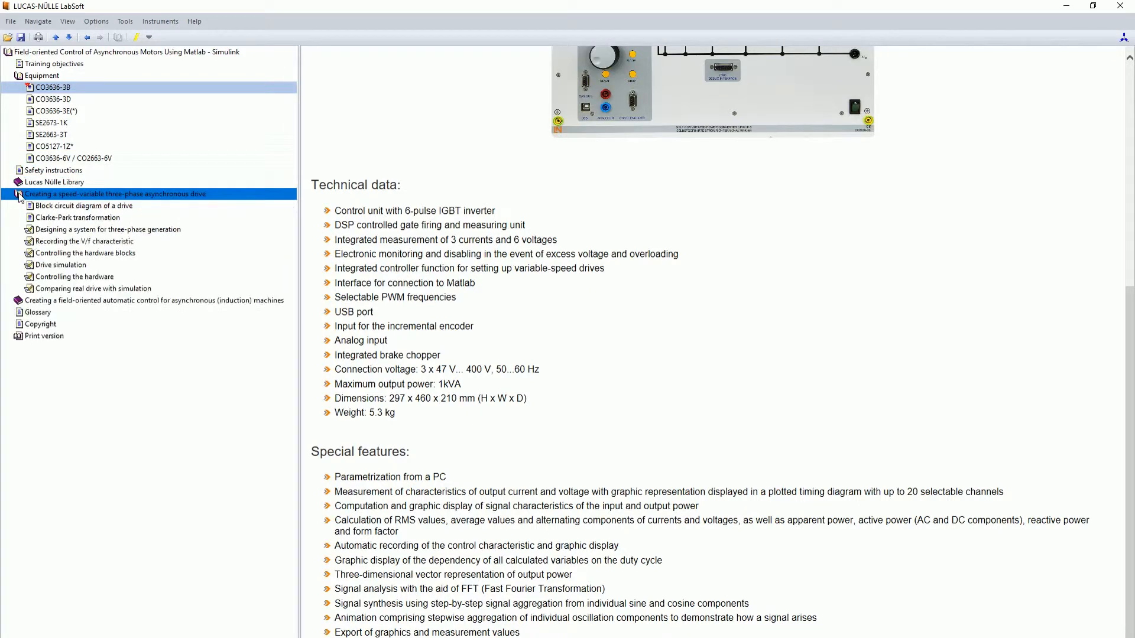
{"action": "left_click", "coordinate": [54, 206]}
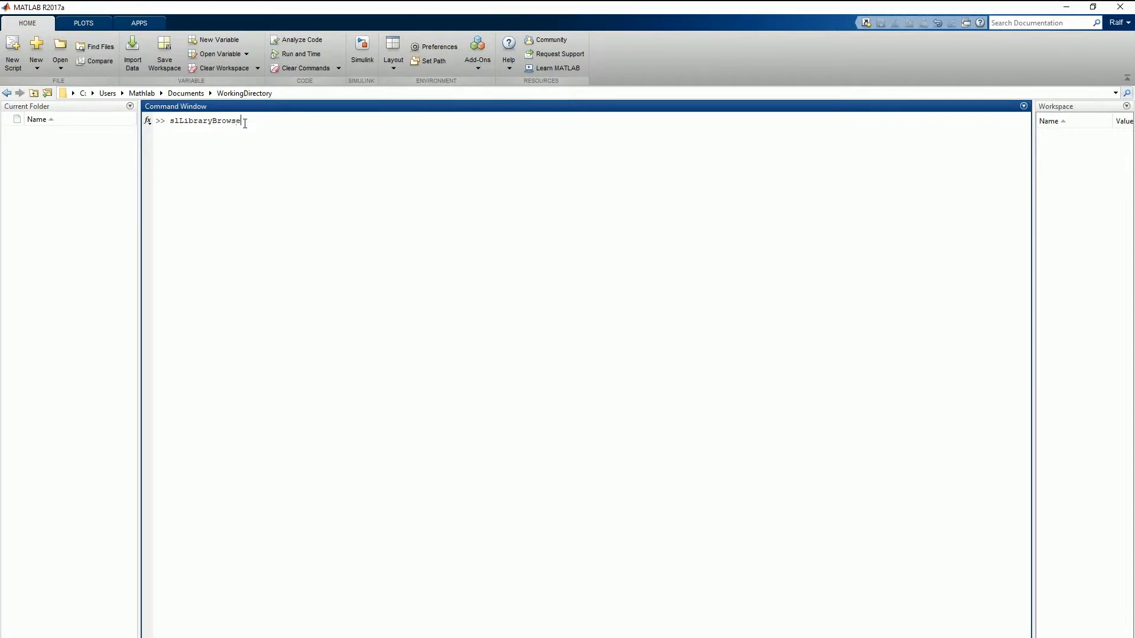
- Run slLibraryBrowser in MATLAB and import the Lucas-Nülle LN-CO3636-3B Empty Project template, opening it in a maximized window
{"action": "type", "text": "r"}
{"action": "key", "text": "Return"}
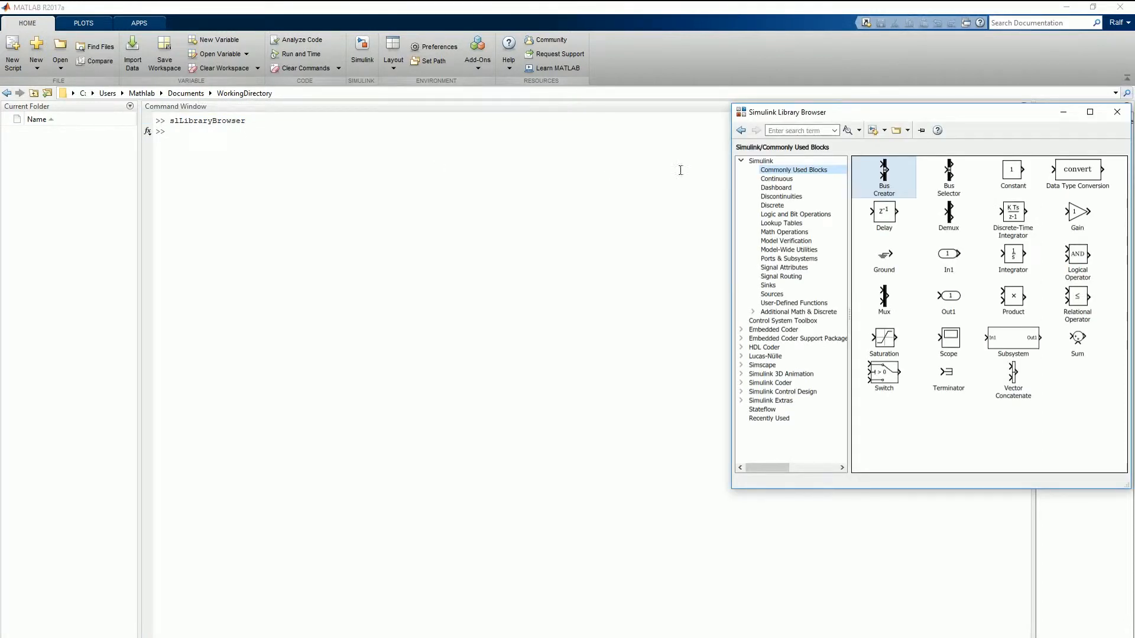
{"action": "double_click", "coordinate": [764, 356]}
{"action": "left_click", "coordinate": [779, 418]}
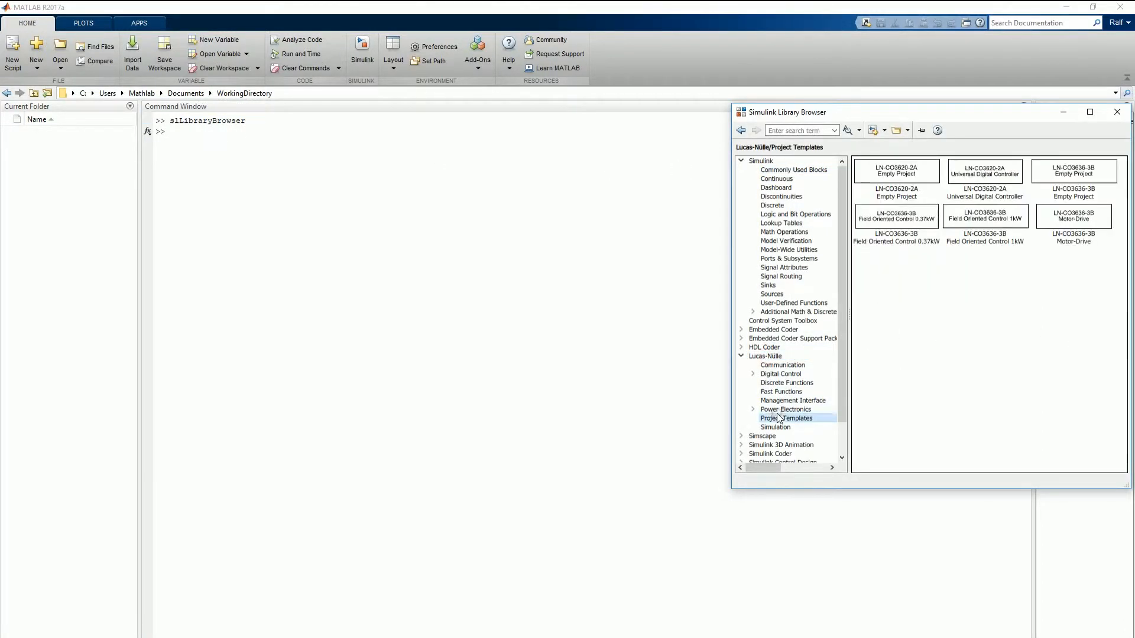
{"action": "double_click", "coordinate": [1082, 172]}
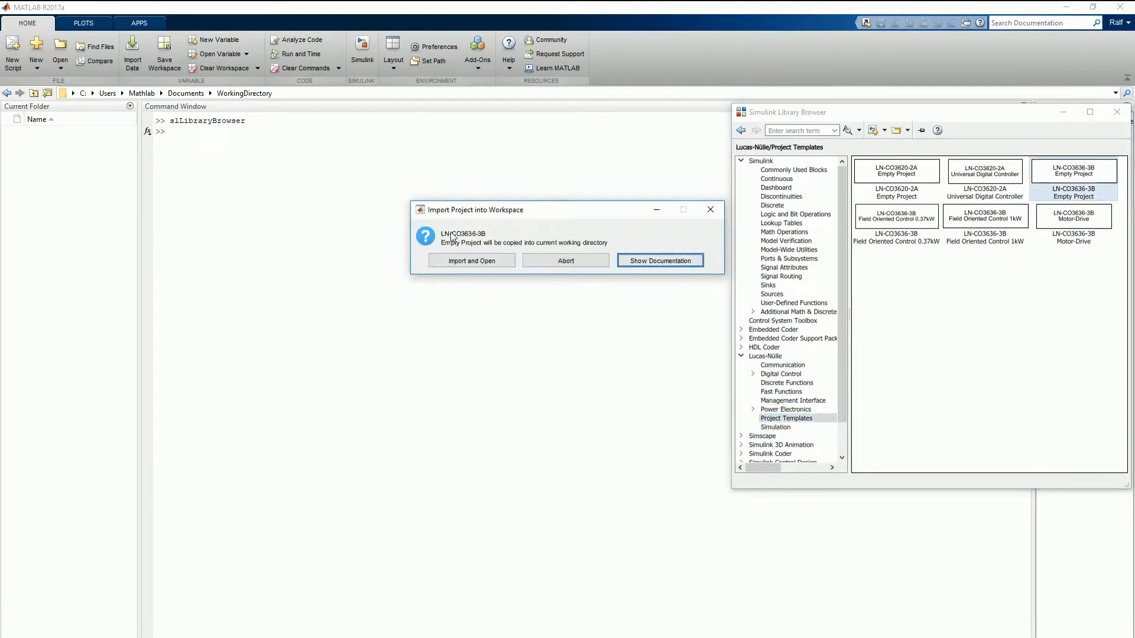
{"action": "left_click", "coordinate": [445, 261]}
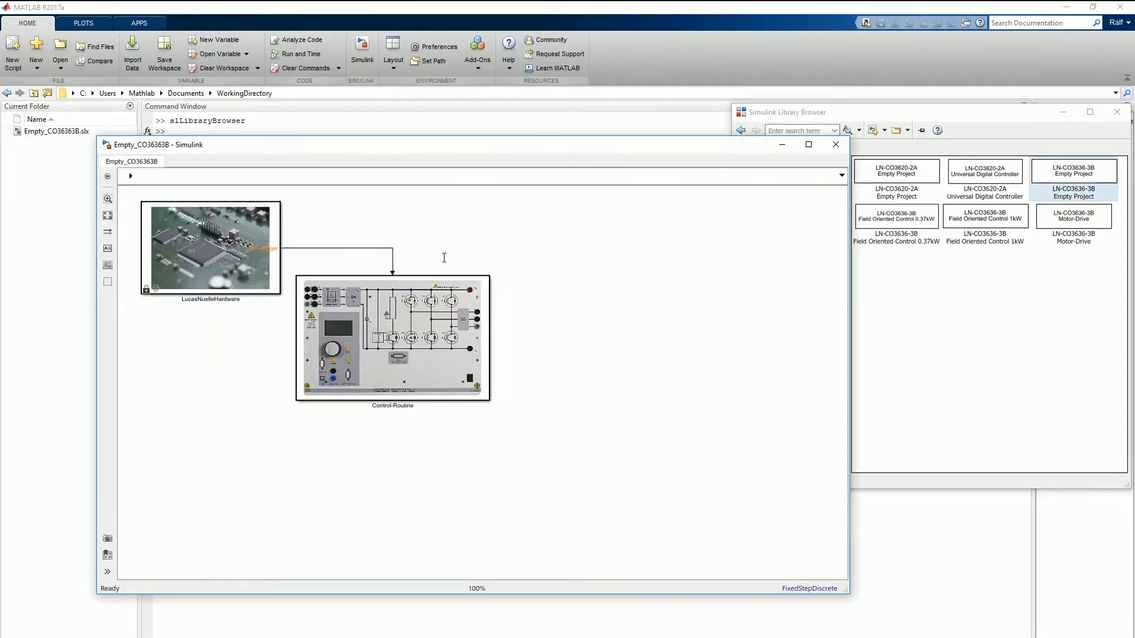
{"action": "left_click", "coordinate": [809, 144]}
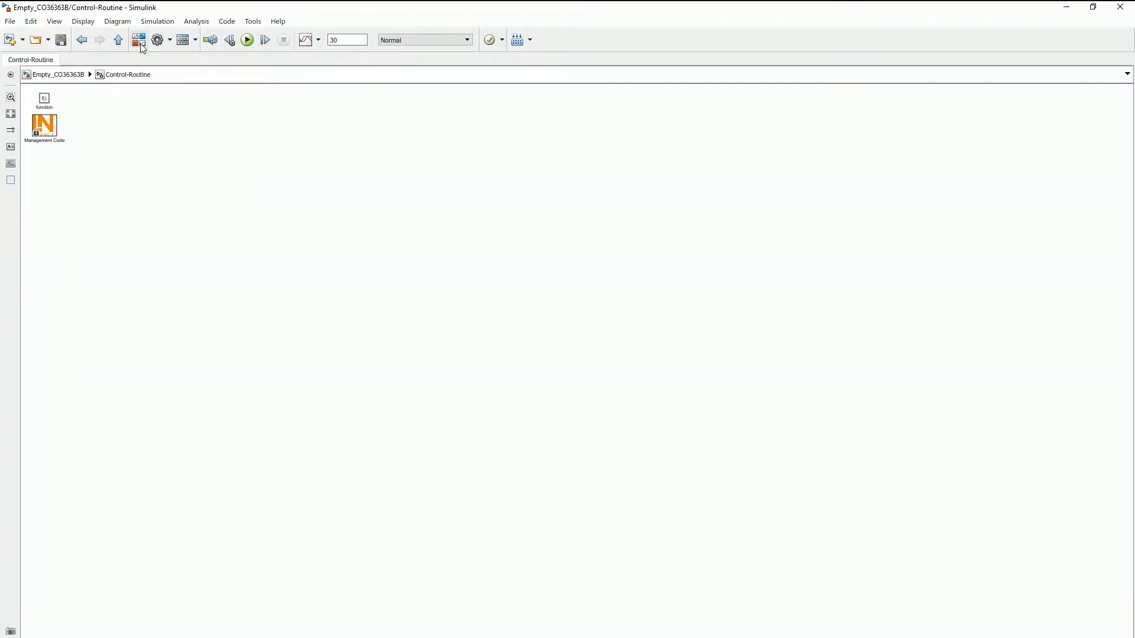
- Add the Lucas-Nülle #Park-#Clarke Transformation block from Power Electronics to the Control-Routine subsystem
{"action": "left_click", "coordinate": [141, 47]}
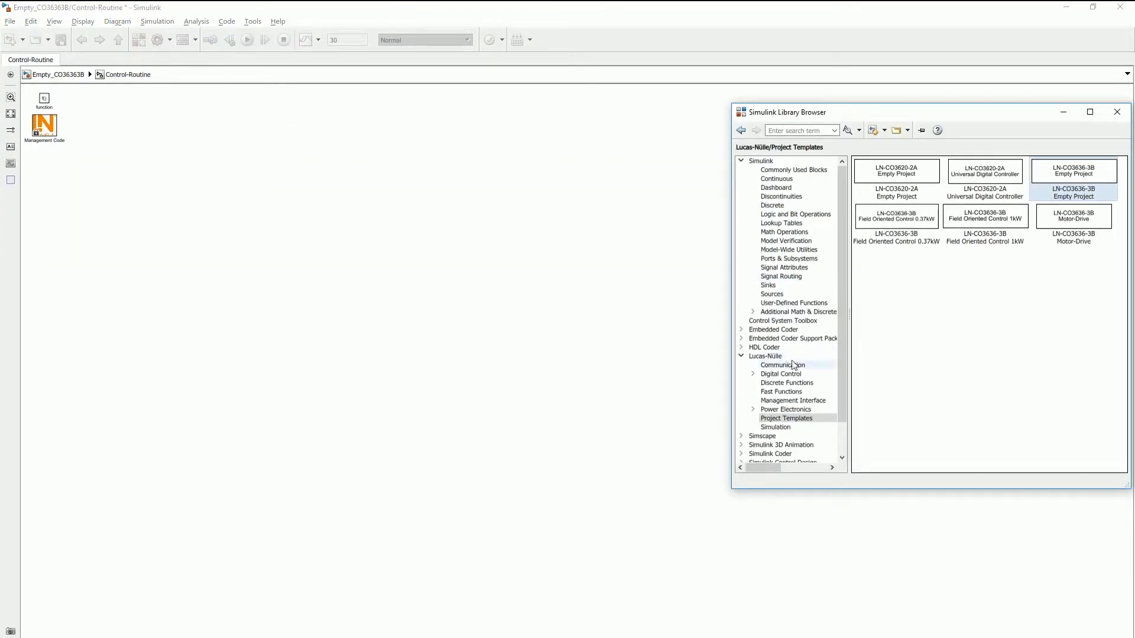
{"action": "left_click", "coordinate": [786, 409]}
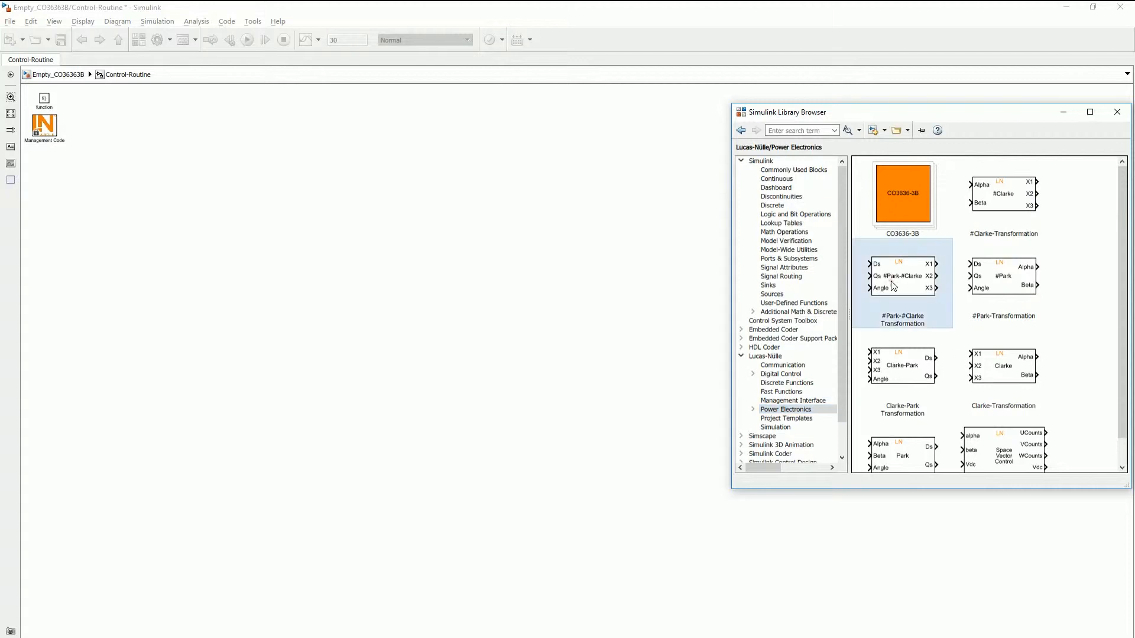
{"action": "left_click_drag", "start_coordinate": [899, 285], "coordinate": [487, 315]}
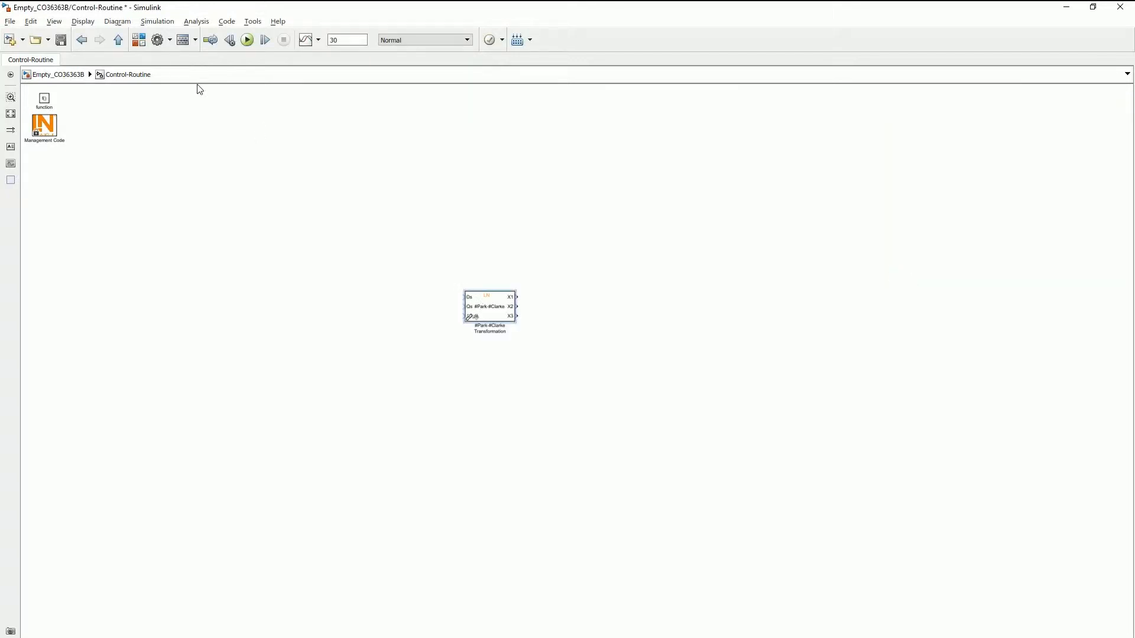
- Add three Constant blocks, attaching one directly to the transformation block's Qs input
{"action": "left_click", "coordinate": [136, 40]}
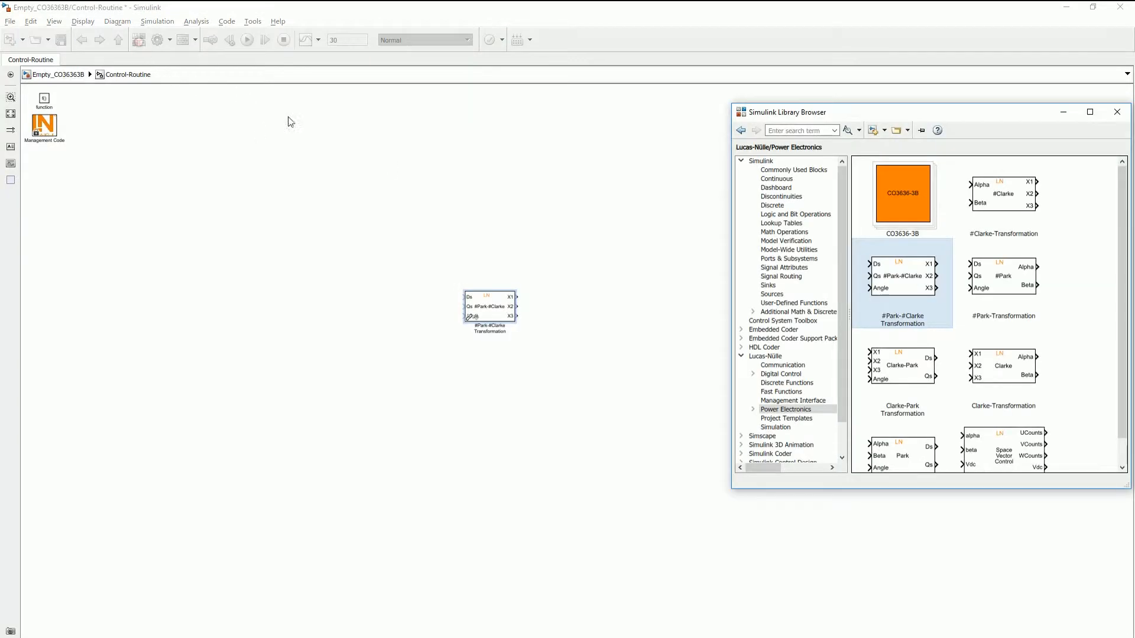
{"action": "left_click", "coordinate": [794, 169]}
{"action": "left_click_drag", "start_coordinate": [1012, 170], "coordinate": [315, 364]}
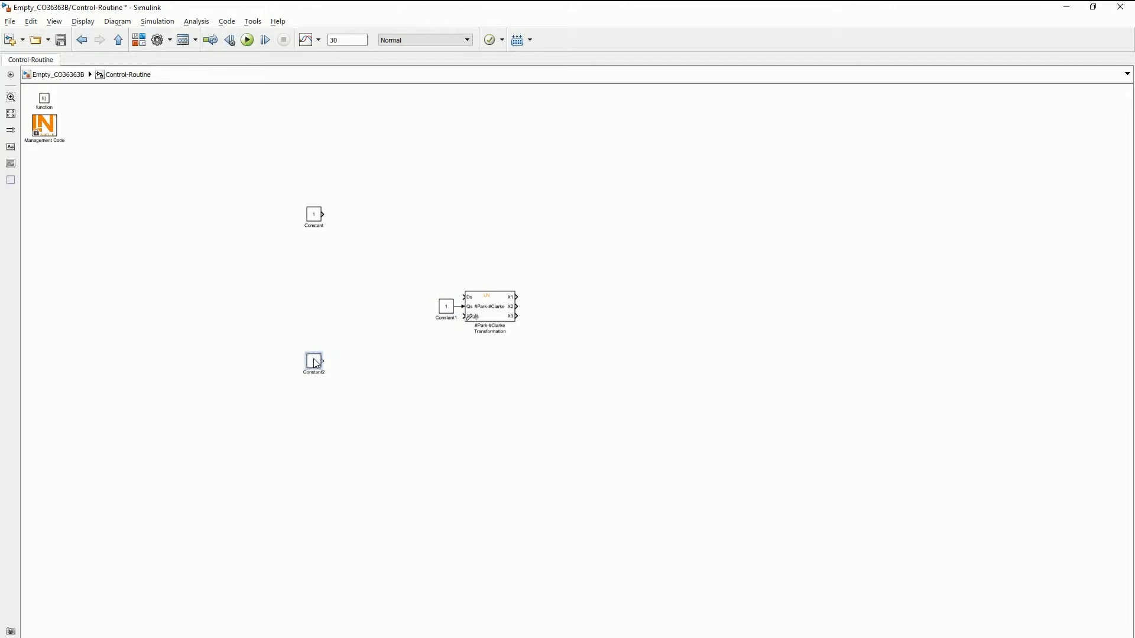
- Add a Gain block and a Discrete-Time Integrator block in a row after the lower Constant
{"action": "left_click", "coordinate": [136, 42]}
{"action": "left_click_drag", "start_coordinate": [1076, 212], "coordinate": [341, 365]}
{"action": "left_click", "coordinate": [139, 39]}
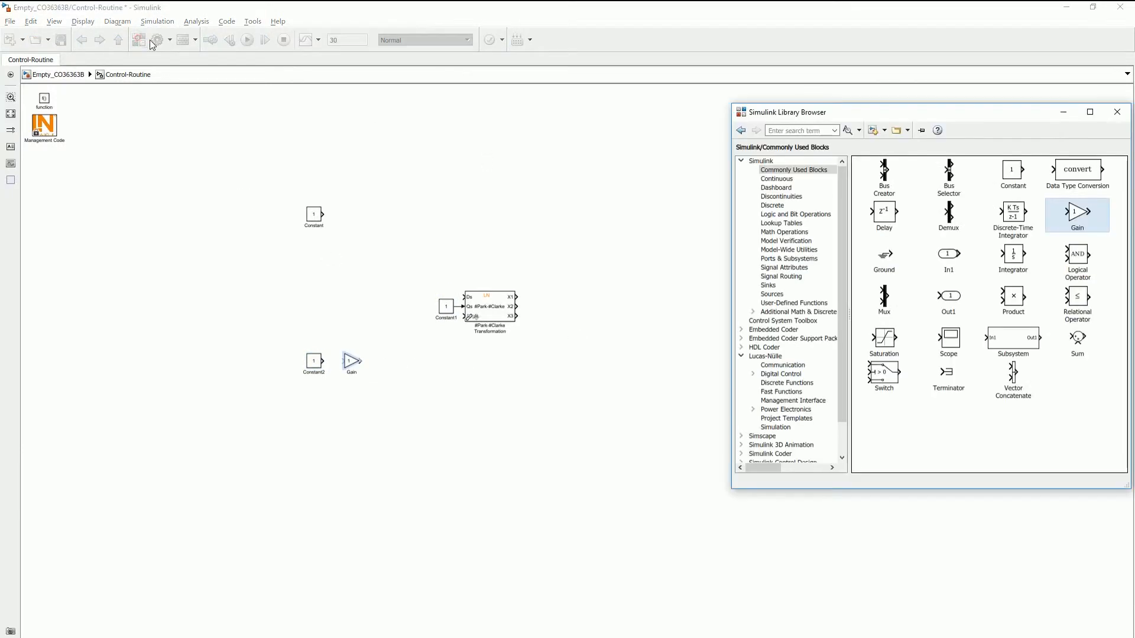
{"action": "left_click", "coordinate": [1017, 217]}
{"action": "left_click_drag", "start_coordinate": [1013, 216], "coordinate": [386, 361]}
- Set the upper Constant to 100, rename it Amp and connect it to the transformation block's Ds input
{"action": "double_click", "coordinate": [314, 214]}
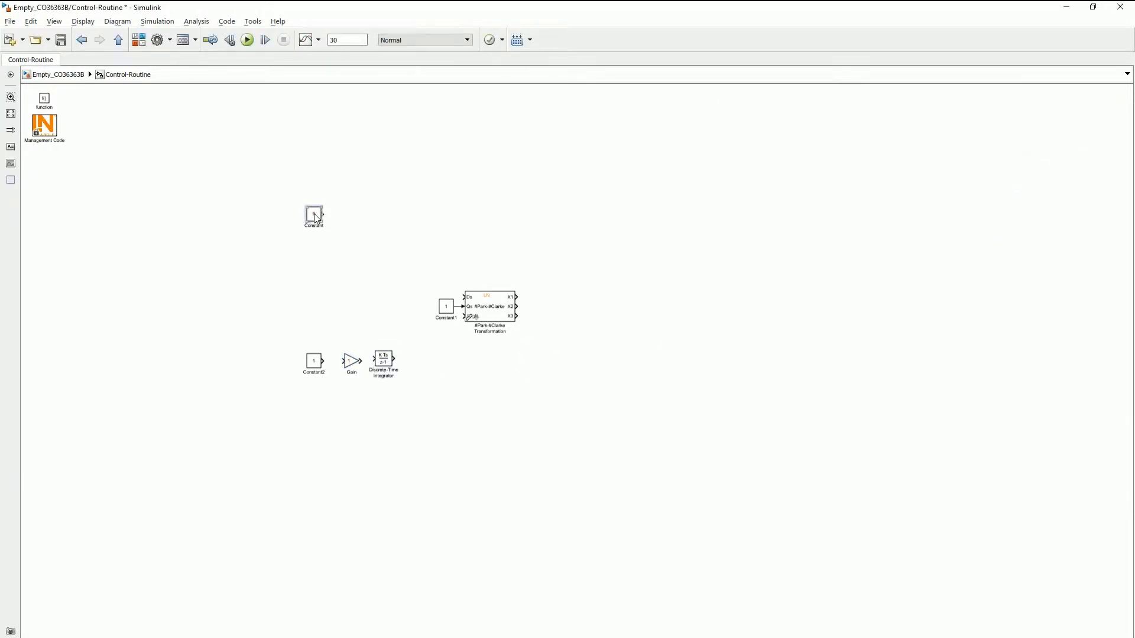
{"action": "type", "text": "100"}
{"action": "key", "text": "Return"}
{"action": "double_click", "coordinate": [317, 227]}
{"action": "left_click", "coordinate": [479, 304], "text": "ctrl"}
- Rename the lower Constant frequency and wire it through the Gain and integrator to the transformation's Angle input
{"action": "double_click", "coordinate": [313, 372]}
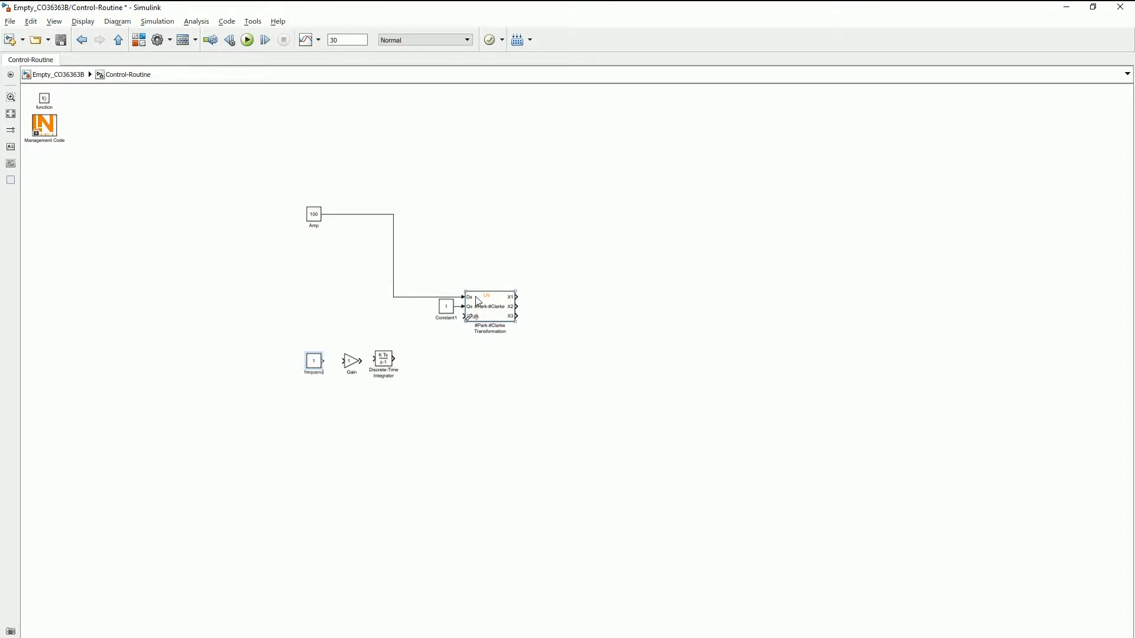
{"action": "left_click", "coordinate": [353, 364], "text": "ctrl"}
{"action": "left_click", "coordinate": [385, 361], "text": "ctrl"}
{"action": "left_click", "coordinate": [478, 312], "text": "ctrl"}
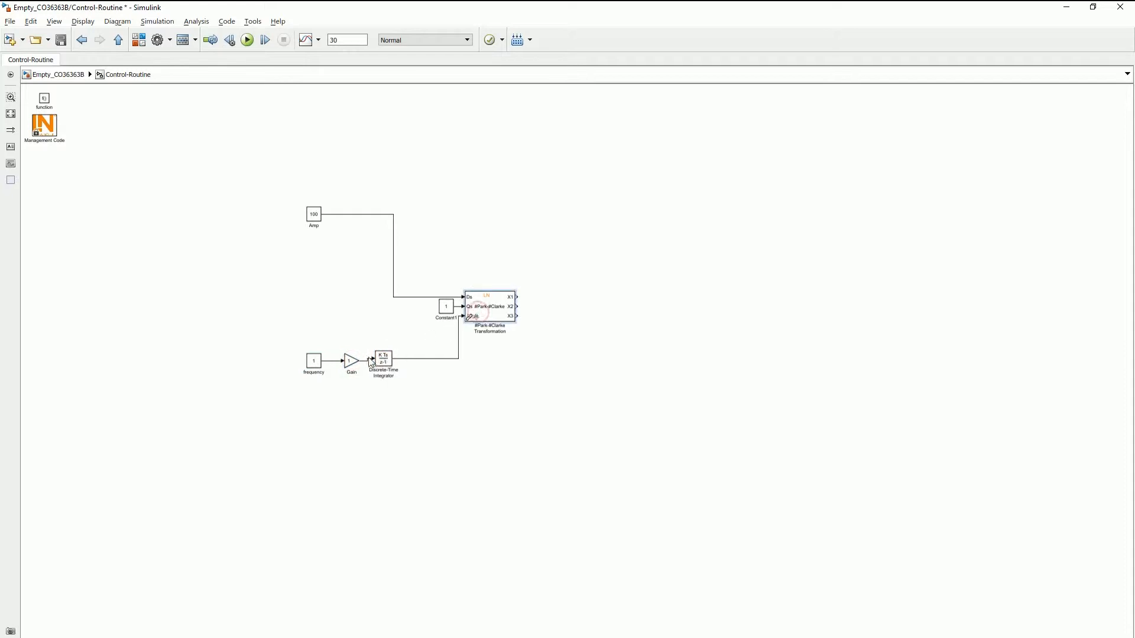
- Set the Gain to 2*pi, and set the Constant on the Qs input to 0 and rename it zero
{"action": "double_click", "coordinate": [350, 361]}
{"action": "type", "text": "2*pi"}
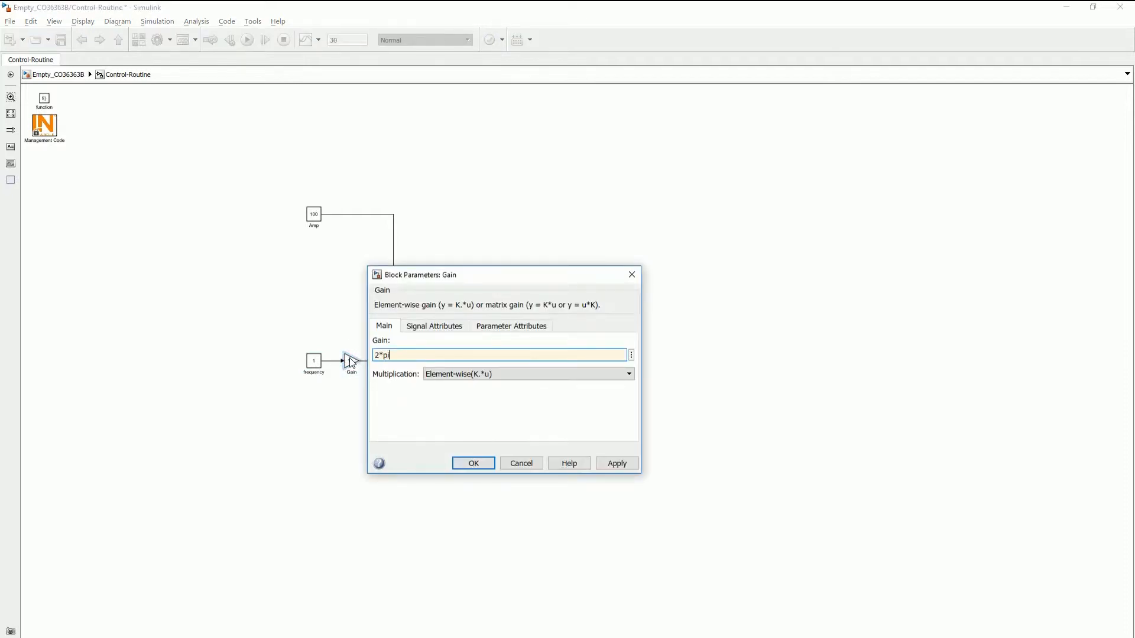
{"action": "key", "text": "Return"}
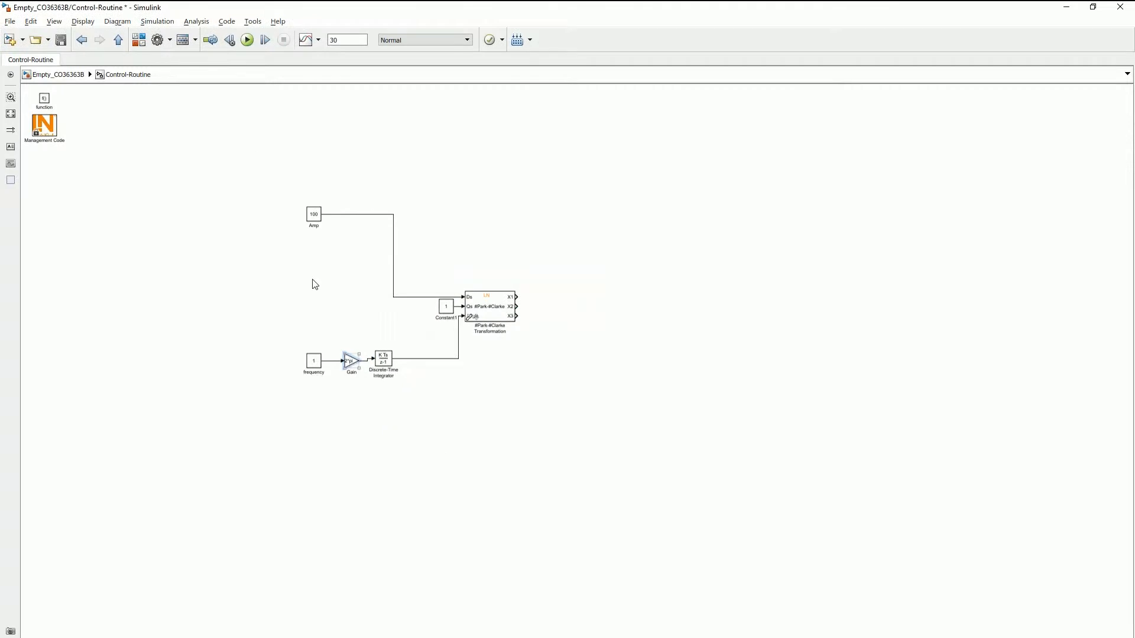
{"action": "double_click", "coordinate": [445, 307]}
{"action": "key", "text": "Return"}
{"action": "double_click", "coordinate": [445, 318]}
{"action": "left_click", "coordinate": [169, 133]}
- Add a Mux block after the transformation block and configure it with three inputs
{"action": "left_click", "coordinate": [139, 39]}
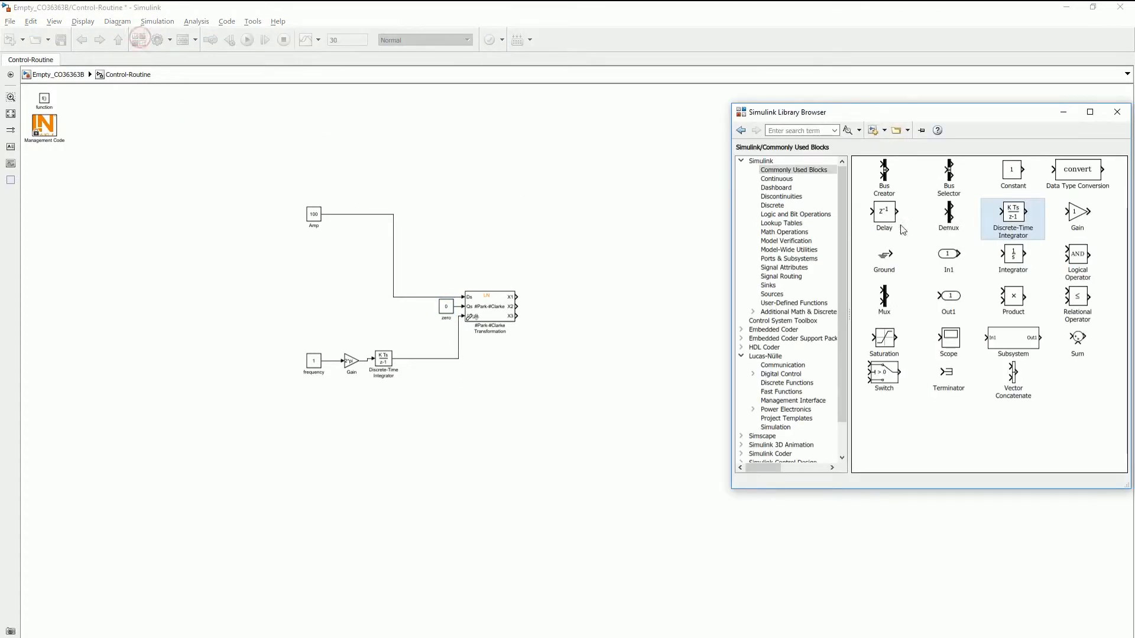
{"action": "left_click_drag", "start_coordinate": [886, 301], "coordinate": [539, 323]}
{"action": "double_click", "coordinate": [535, 316]}
{"action": "key", "text": "Return"}
- Add a Scope block and wire the three transformation outputs through the Mux to it
{"action": "left_click", "coordinate": [136, 43]}
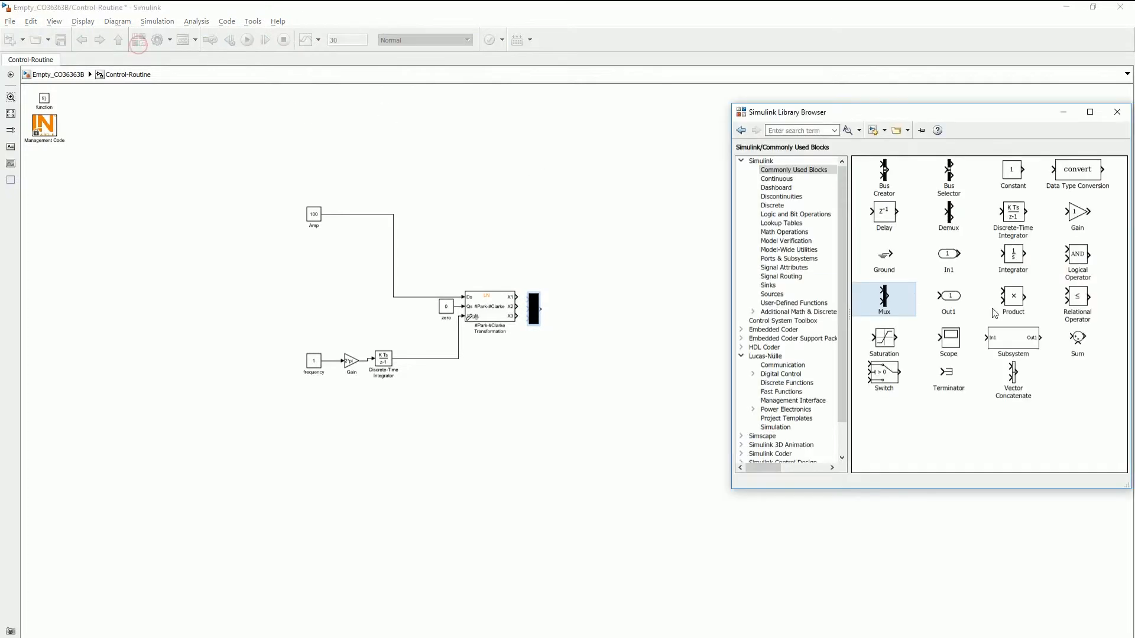
{"action": "left_click_drag", "start_coordinate": [948, 336], "coordinate": [564, 307]}
{"action": "left_click", "coordinate": [535, 308], "text": "ctrl"}
{"action": "left_click", "coordinate": [562, 308], "text": "ctrl"}
- Set the simulation stop time to 1, run the simulation and inspect the three-phase signals in the Scope
{"action": "double_click", "coordinate": [349, 35]}
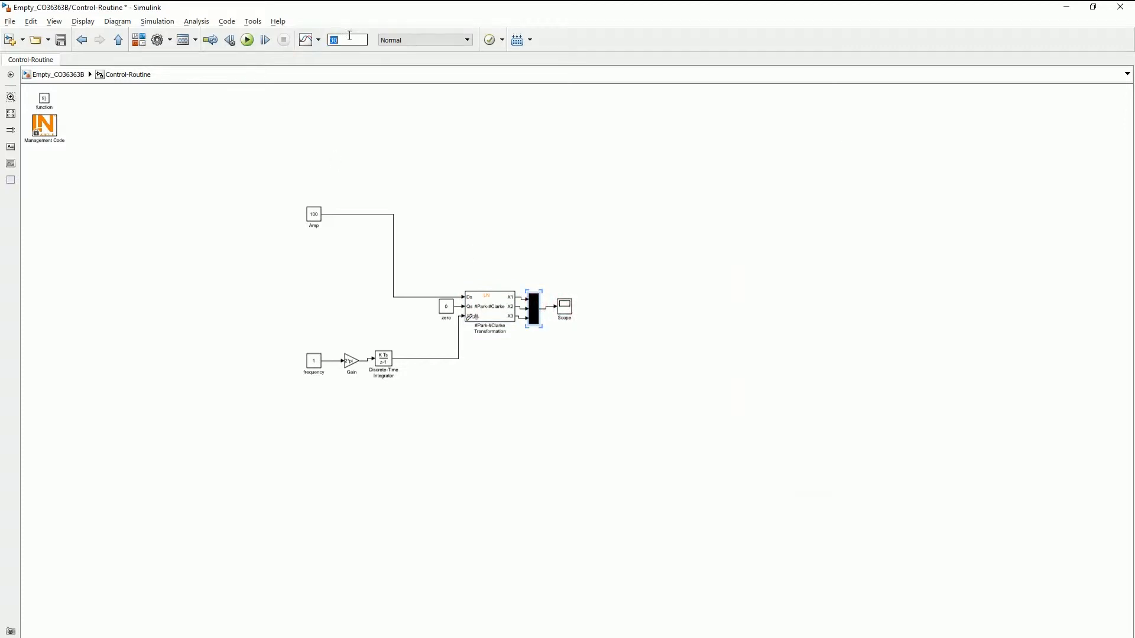
{"action": "type", "text": "1"}
{"action": "left_click", "coordinate": [247, 39]}
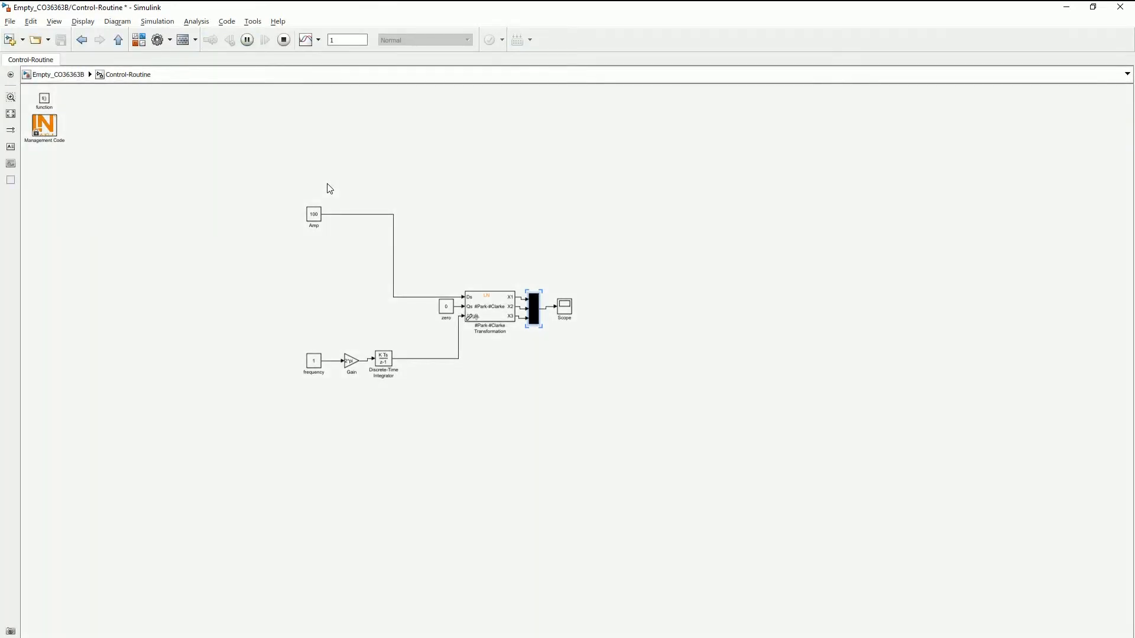
{"action": "double_click", "coordinate": [565, 308]}
{"action": "left_click", "coordinate": [699, 193]}
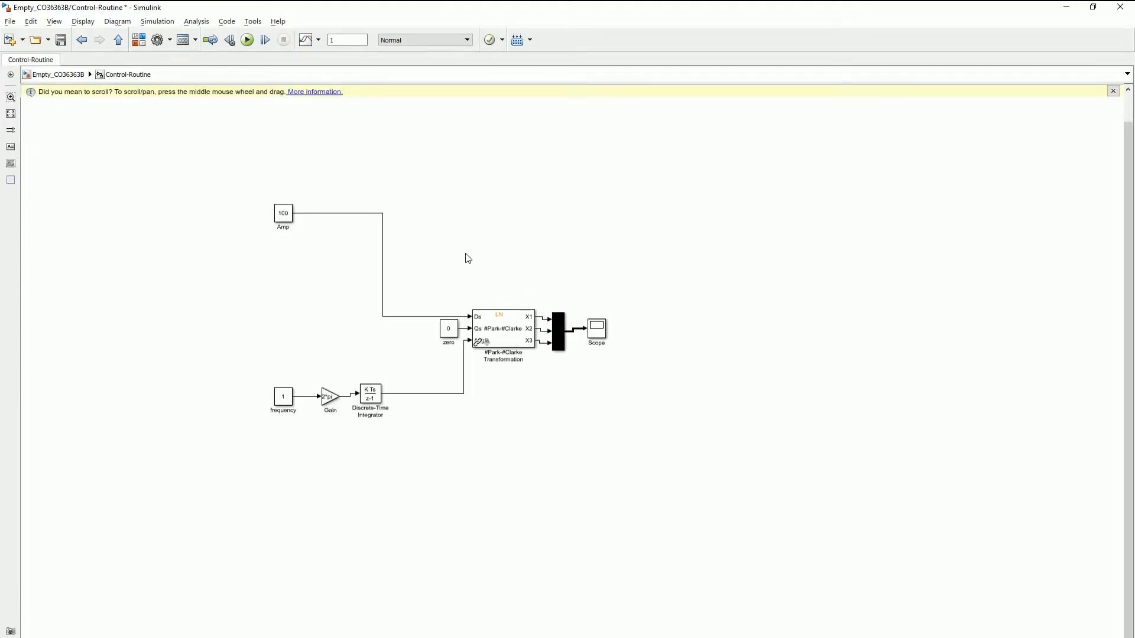
- Delete the signal lines leaving Amp and frequency and those between the transformation block and the Mux
{"action": "left_click", "coordinate": [383, 266]}
{"action": "key", "text": "Delete"}
{"action": "left_click", "coordinate": [304, 397]}
{"action": "key", "text": "Delete"}
{"action": "left_click_drag", "start_coordinate": [535, 305], "coordinate": [548, 358]}
{"action": "key", "text": "Delete"}
- Group the Gain, integrator, zero and transformation blocks into an enlarged subsystem named Three Phase Generation
{"action": "left_click_drag", "start_coordinate": [309, 260], "coordinate": [535, 467]}
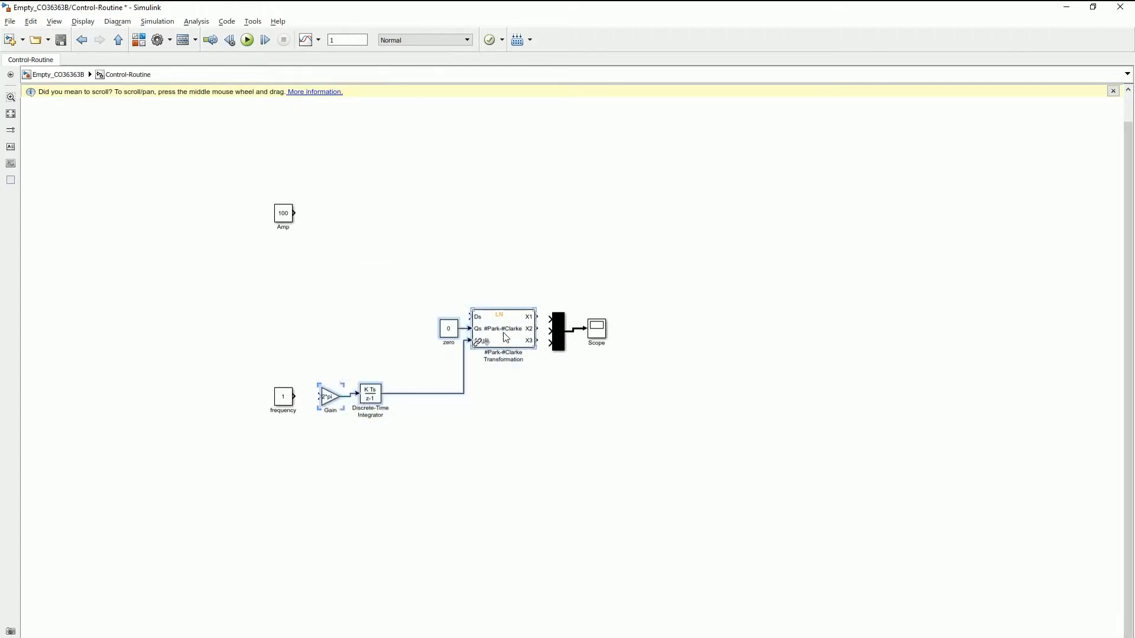
{"action": "right_click", "coordinate": [570, 411]}
{"action": "left_click", "coordinate": [570, 416]}
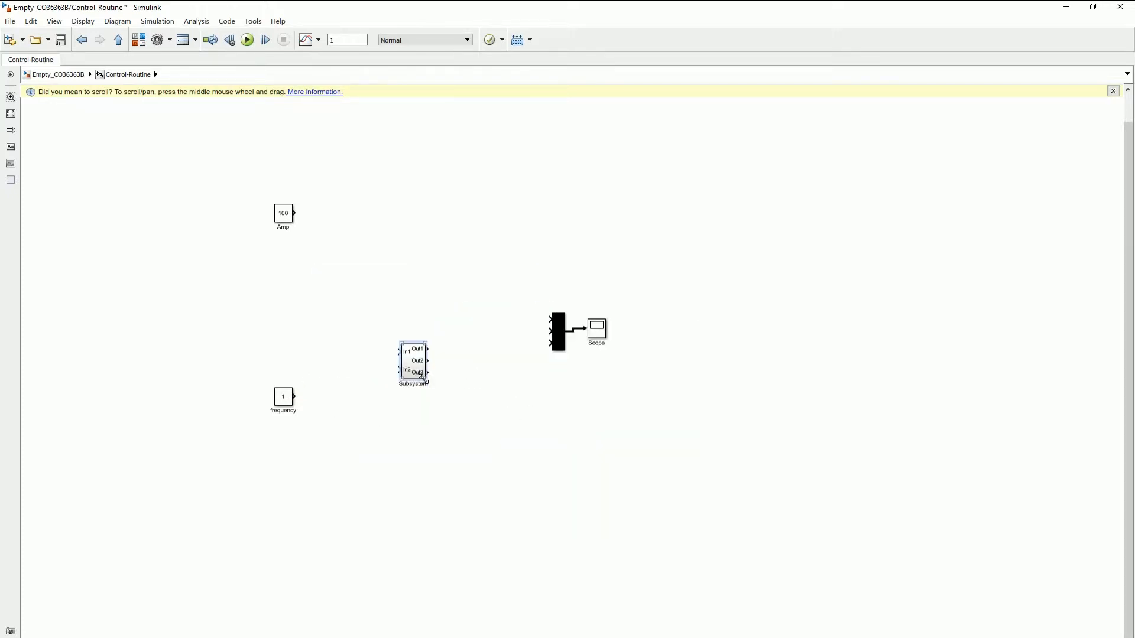
{"action": "left_click_drag", "start_coordinate": [437, 390], "coordinate": [442, 247]}
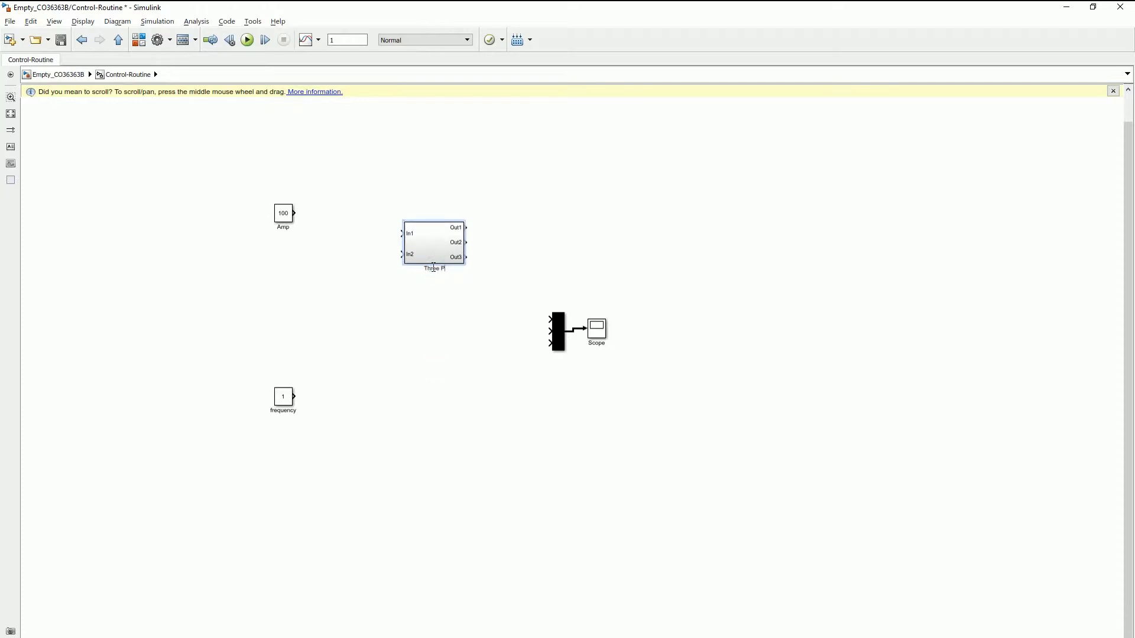
{"action": "type", "text": "ion"}
{"action": "left_click", "coordinate": [627, 226]}
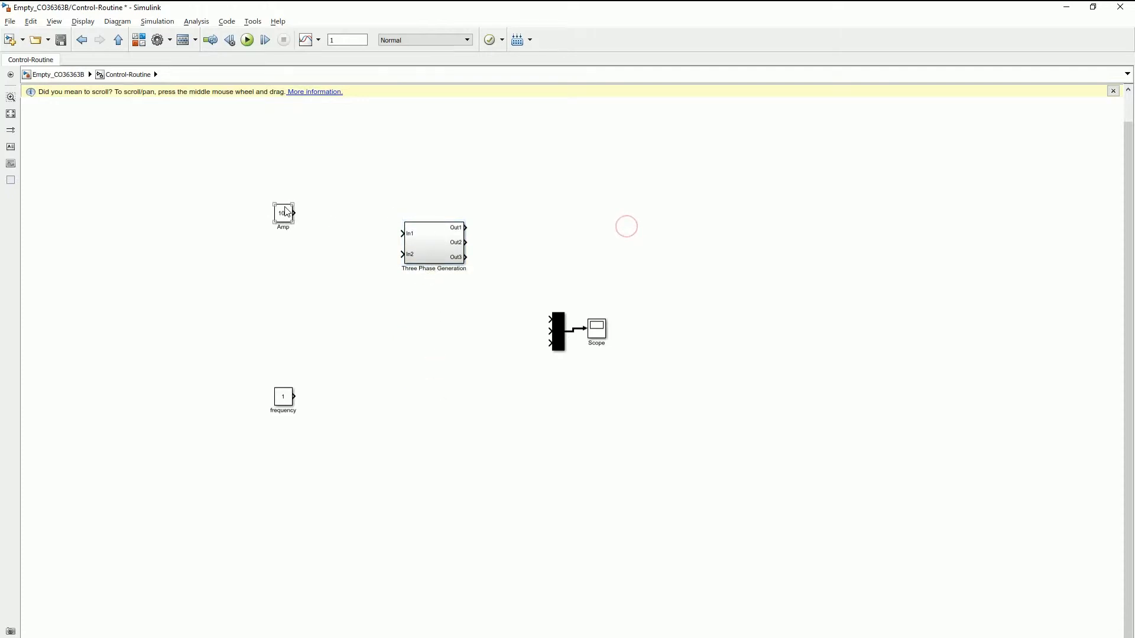
- Rearrange the blocks and connect Amp to In1, frequency to In2 and the subsystem's three outputs to the Mux
{"action": "left_click_drag", "start_coordinate": [284, 205], "coordinate": [337, 182]}
{"action": "left_click", "coordinate": [444, 249], "text": "ctrl"}
{"action": "left_click_drag", "start_coordinate": [283, 394], "coordinate": [346, 250]}
{"action": "left_click", "coordinate": [426, 242], "text": "ctrl"}
{"action": "left_click", "coordinate": [558, 328], "text": "ctrl"}
{"action": "left_click_drag", "start_coordinate": [555, 305], "coordinate": [586, 331]}
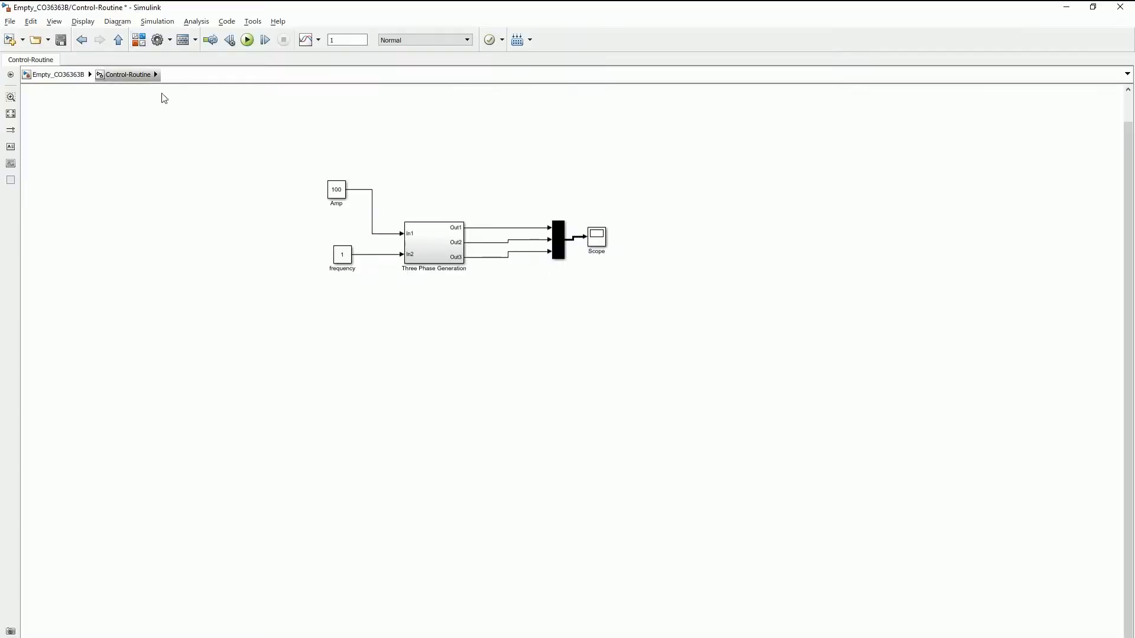
- Keep the library browser on top and add Constant, Discrete-Time Integrator, Gain, Product, Saturation and Sum blocks below the existing model
{"action": "left_click", "coordinate": [139, 39]}
{"action": "left_click", "coordinate": [931, 128]}
{"action": "left_click_drag", "start_coordinate": [1018, 172], "coordinate": [210, 346]}
{"action": "left_click_drag", "start_coordinate": [1027, 221], "coordinate": [275, 455]}
{"action": "left_click", "coordinate": [1094, 216]}
{"action": "left_click_drag", "start_coordinate": [1094, 215], "coordinate": [378, 405]}
{"action": "left_click_drag", "start_coordinate": [1017, 297], "coordinate": [453, 370]}
{"action": "left_click_drag", "start_coordinate": [889, 338], "coordinate": [544, 371]}
{"action": "left_click_drag", "start_coordinate": [1083, 339], "coordinate": [313, 445]}
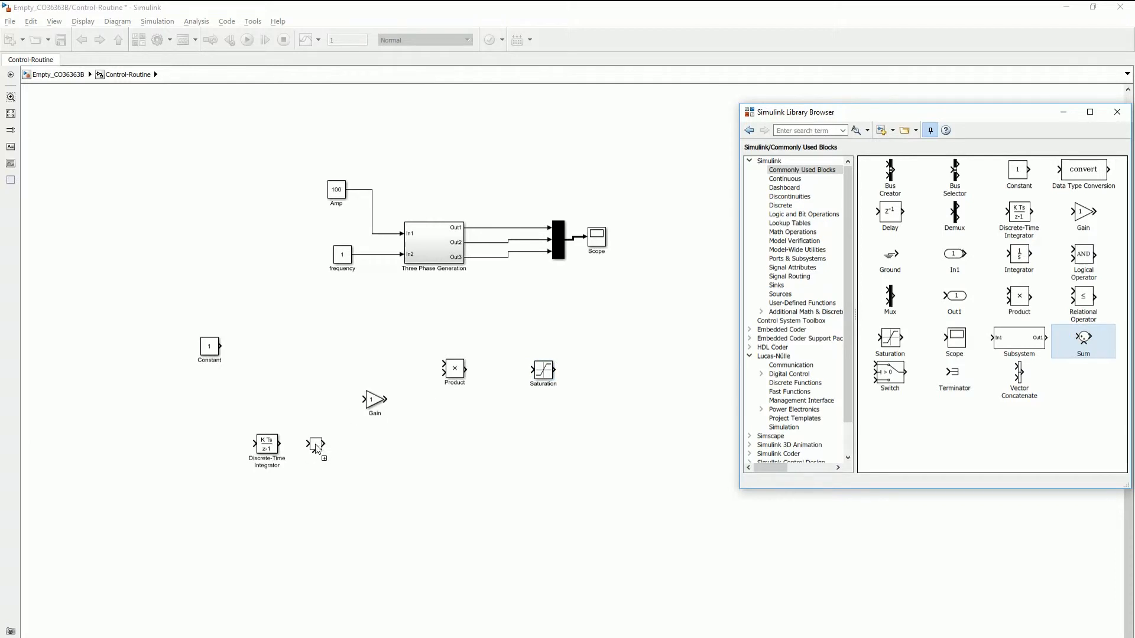
- Add an Abs block between Product and Saturation and an XY Graph block after Saturation
{"action": "left_click", "coordinate": [792, 240]}
{"action": "left_click", "coordinate": [792, 232]}
{"action": "left_click_drag", "start_coordinate": [887, 171], "coordinate": [490, 371]}
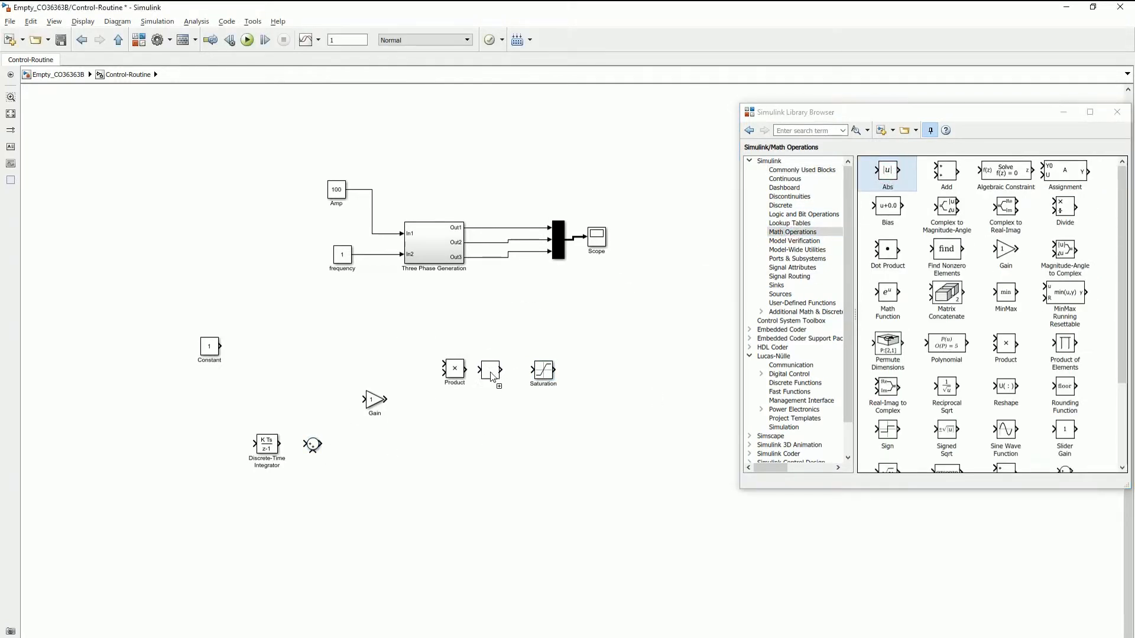
{"action": "left_click", "coordinate": [776, 285]}
{"action": "left_click_drag", "start_coordinate": [958, 247], "coordinate": [609, 378]}
- Set the new Constant to 100 and place two copies of it below the original
{"action": "double_click", "coordinate": [214, 353]}
{"action": "type", "text": "100"}
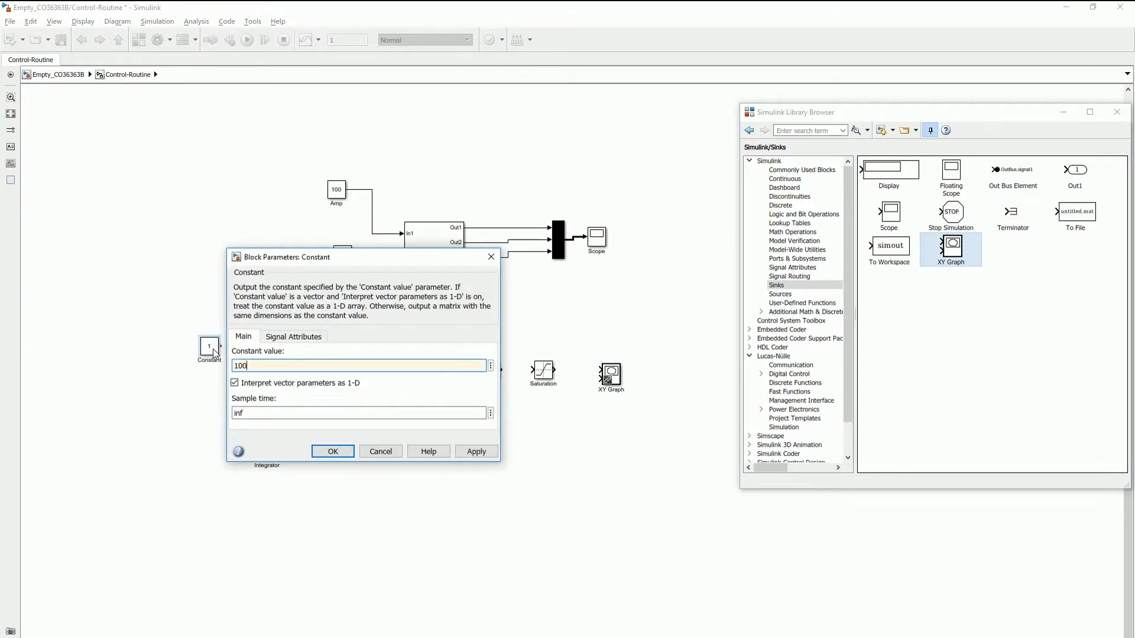
{"action": "key", "text": "Return"}
{"action": "left_click_drag", "start_coordinate": [212, 350], "coordinate": [210, 505]}
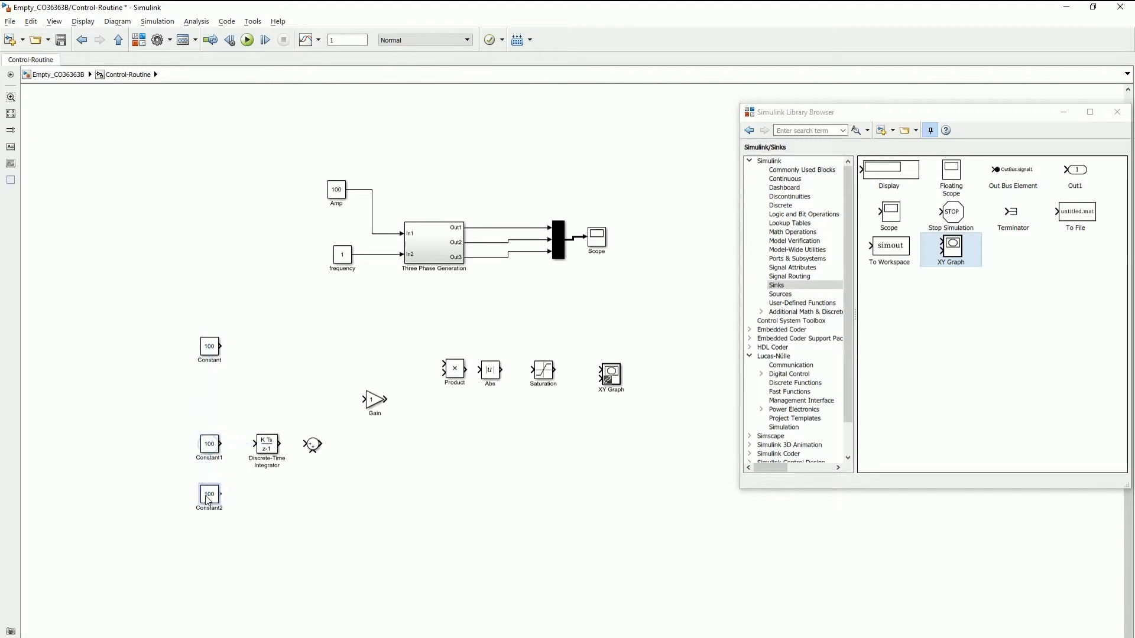
- Set Constant1 to 200 and Constant2 to -100
{"action": "double_click", "coordinate": [209, 451]}
{"action": "type", "text": "200"}
{"action": "key", "text": "Return"}
{"action": "double_click", "coordinate": [210, 494]}
{"action": "type", "text": "-10"}
{"action": "key", "text": "Return"}
- Connect Constant1 through the Discrete-Time Integrator to the Sum, Constant2 to the Sum's second input, and the Sum to the Gain
{"action": "left_click", "coordinate": [267, 444], "text": "ctrl"}
{"action": "left_click", "coordinate": [313, 445], "text": "ctrl"}
{"action": "left_click", "coordinate": [209, 494]}
{"action": "left_click", "coordinate": [313, 446], "text": "ctrl"}
{"action": "left_click", "coordinate": [375, 402], "text": "ctrl"}
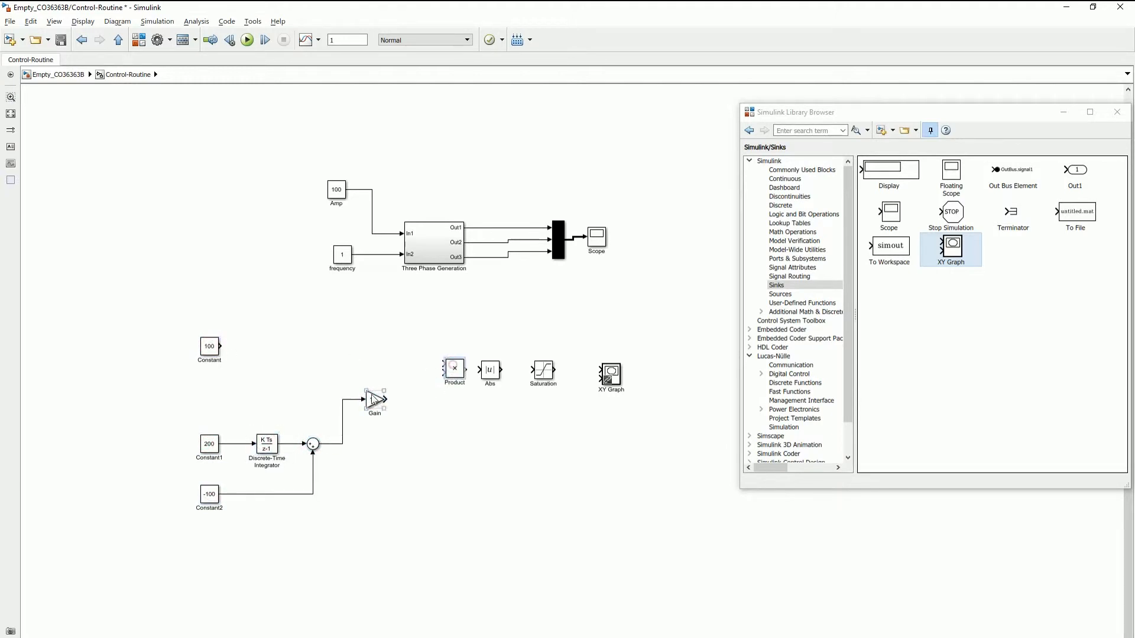
- Wire Constant and Gain into Product, chain Abs, Saturation and XY Graph's second input, and branch the Sum output to its first input
{"action": "left_click_drag", "start_coordinate": [223, 347], "coordinate": [444, 364]}
{"action": "left_click", "coordinate": [374, 400]}
{"action": "left_click", "coordinate": [455, 369], "text": "ctrl"}
{"action": "left_click", "coordinate": [491, 371], "text": "ctrl"}
{"action": "left_click", "coordinate": [542, 370], "text": "ctrl"}
{"action": "left_click_drag", "start_coordinate": [570, 372], "coordinate": [342, 428]}
- Set the Gain to 1/50 and the Saturation limits to 100 upper and -100 lower
{"action": "double_click", "coordinate": [378, 400]}
{"action": "type", "text": "1/50"}
{"action": "key", "text": "Return"}
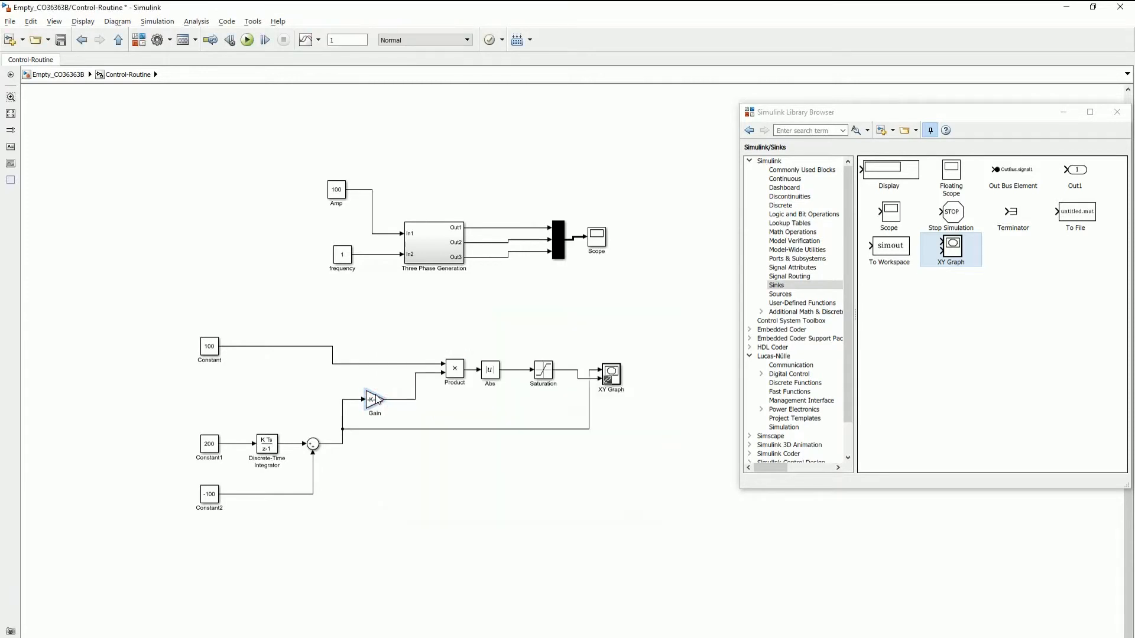
{"action": "double_click", "coordinate": [542, 370]}
{"action": "type", "text": "100"}
{"action": "key", "text": "Tab"}
{"action": "type", "text": "-100"}
{"action": "key", "text": "Return"}
- Set the XY Graph range to -110 to 110 for X and -10 to 110 for Y
{"action": "double_click", "coordinate": [611, 376]}
{"action": "type", "text": "-110"}
{"action": "type", "text": "1"}
{"action": "key", "text": "Tab"}
{"action": "type", "text": "-10"}
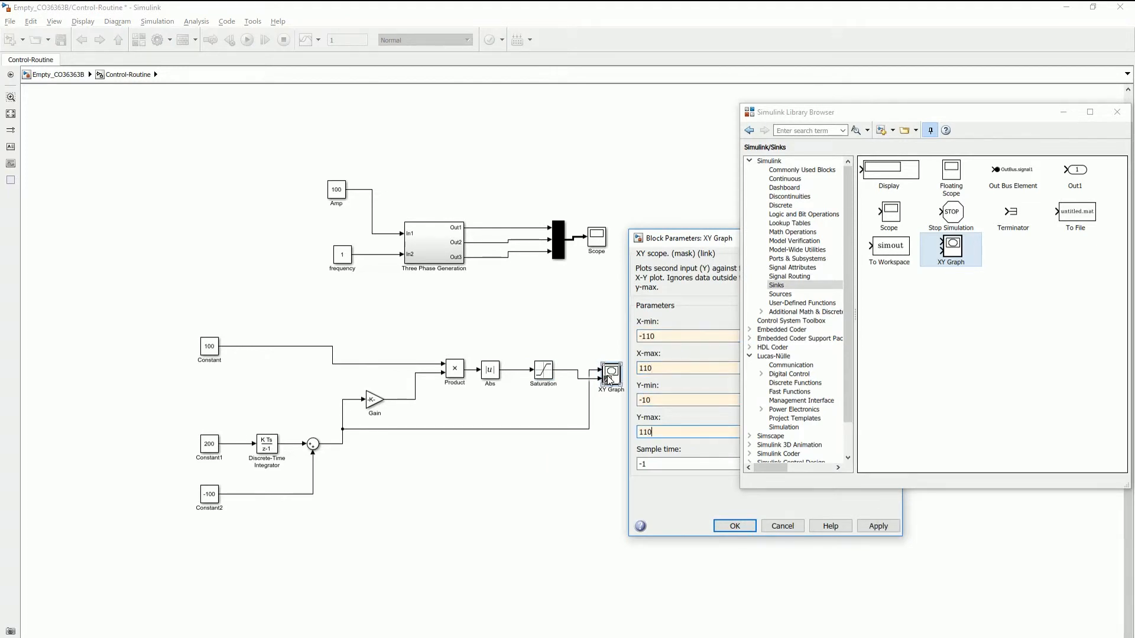
{"action": "key", "text": "Return"}
- Run the simulation and examine the XY plot enlarged
{"action": "left_click", "coordinate": [248, 40]}
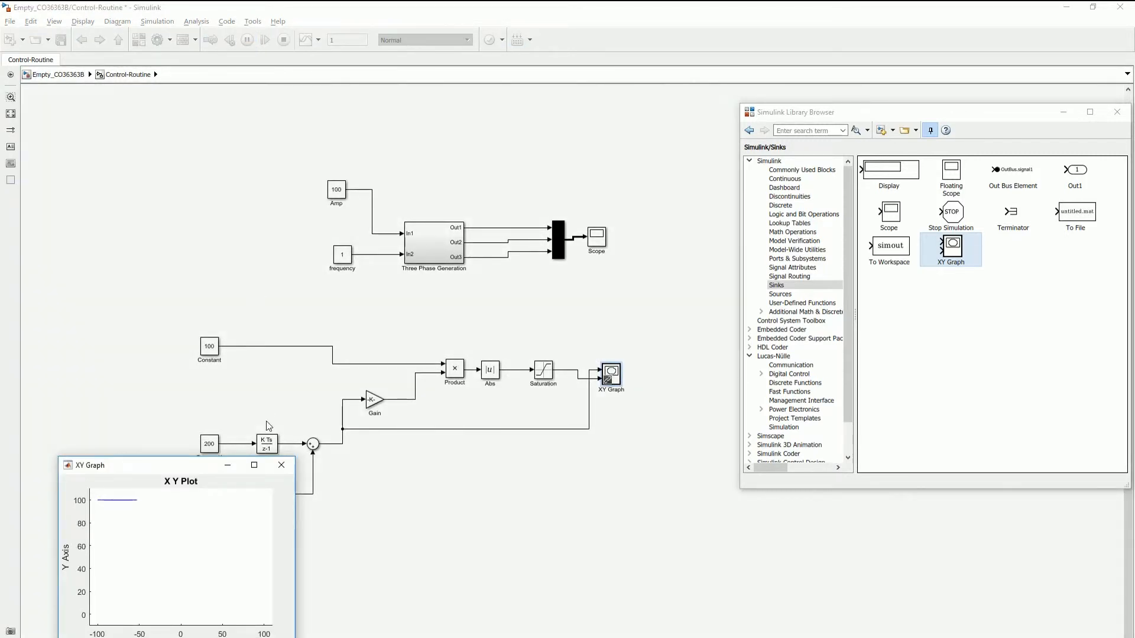
{"action": "left_click", "coordinate": [255, 465]}
{"action": "left_click", "coordinate": [1060, 112]}
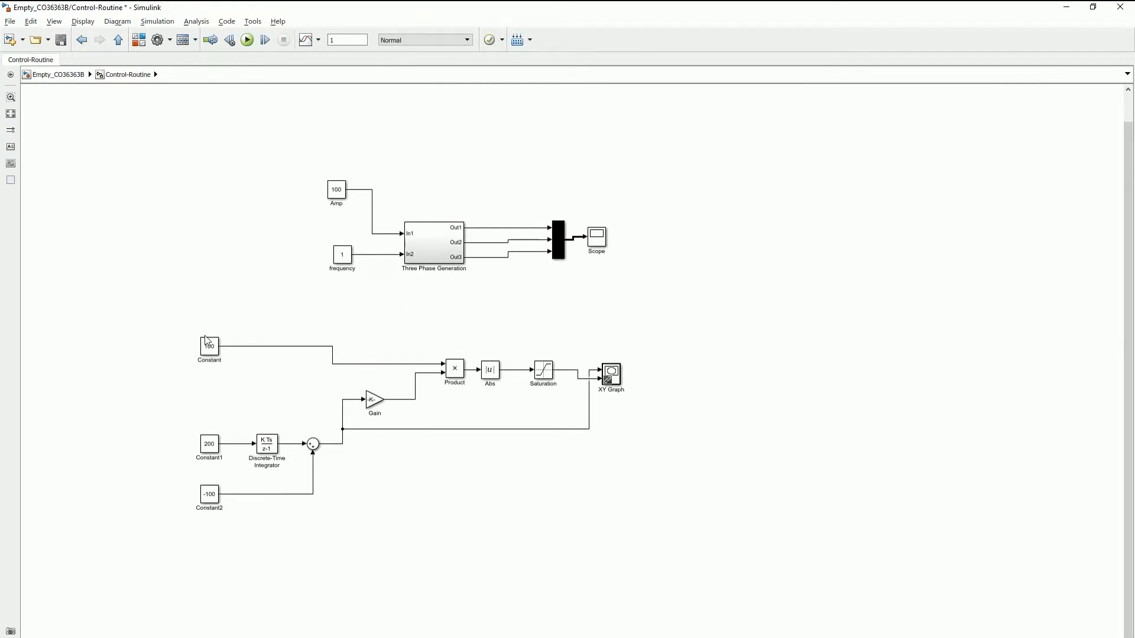
- Delete the three lower Constant blocks, the Discrete-Time Integrator, the Sum and the XY Graph
{"action": "left_click_drag", "start_coordinate": [186, 326], "coordinate": [351, 528]}
{"action": "key", "text": "Delete"}
{"action": "left_click_drag", "start_coordinate": [594, 349], "coordinate": [626, 391]}
{"action": "key", "text": "Delete"}
- Group the Gain, Product, Abs and Saturation blocks into a subsystem
{"action": "left_click_drag", "start_coordinate": [349, 344], "coordinate": [586, 443]}
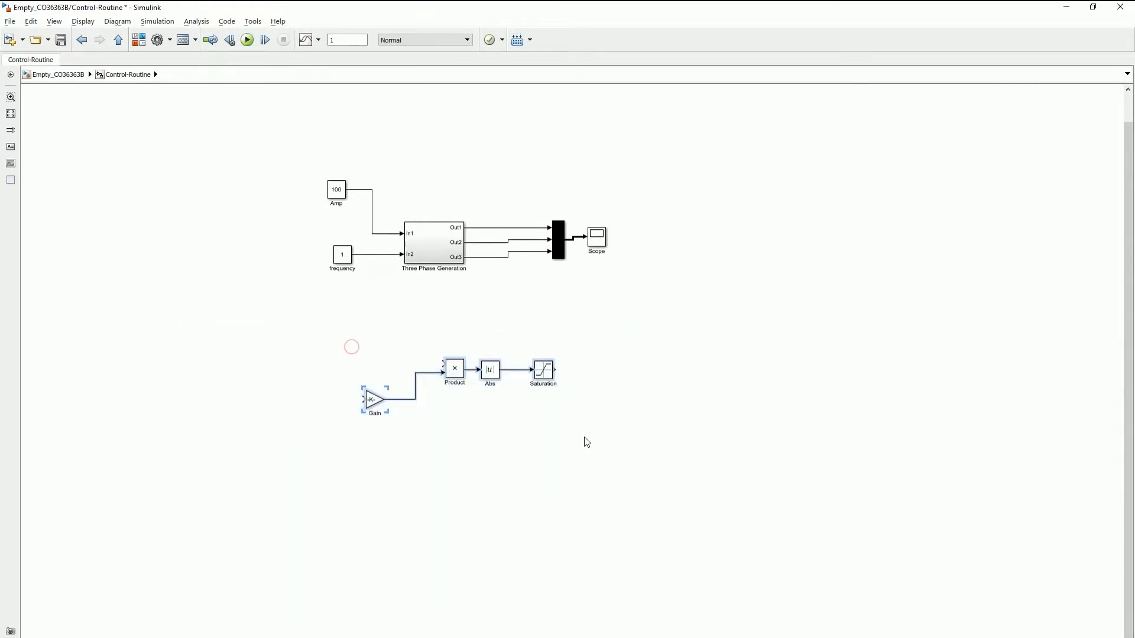
{"action": "right_click", "coordinate": [492, 366]}
{"action": "left_click", "coordinate": [540, 469]}
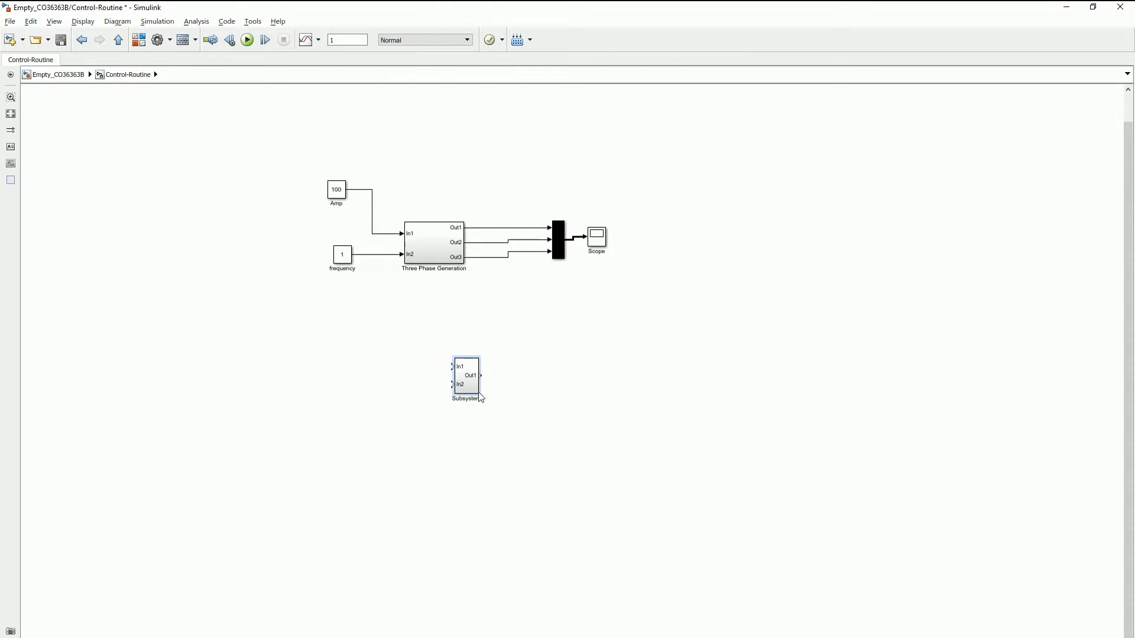
- Insert the new subsystem before Three Phase Generation's In1, with Amp wired to its In1 and frequency branched to its In2
{"action": "left_click_drag", "start_coordinate": [489, 384], "coordinate": [410, 181]}
{"action": "mouse_move", "coordinate": [402, 235]}
{"action": "left_mouse_down"}
{"action": "mouse_move", "coordinate": [376, 172]}
{"action": "mouse_move", "coordinate": [381, 181]}
{"action": "mouse_move", "coordinate": [350, 188]}
{"action": "mouse_move", "coordinate": [405, 234]}
{"action": "left_mouse_up"}
{"action": "left_click", "coordinate": [337, 190], "text": "shift"}
{"action": "left_click", "coordinate": [415, 152]}
{"action": "left_click_drag", "start_coordinate": [341, 260], "coordinate": [288, 260]}
{"action": "left_click_drag", "start_coordinate": [313, 194], "coordinate": [306, 255]}
{"action": "left_click", "coordinate": [361, 307]}
- Set the frequency constant to 25, run the simulation and view the result in the Scope
{"action": "left_click", "coordinate": [293, 258]}
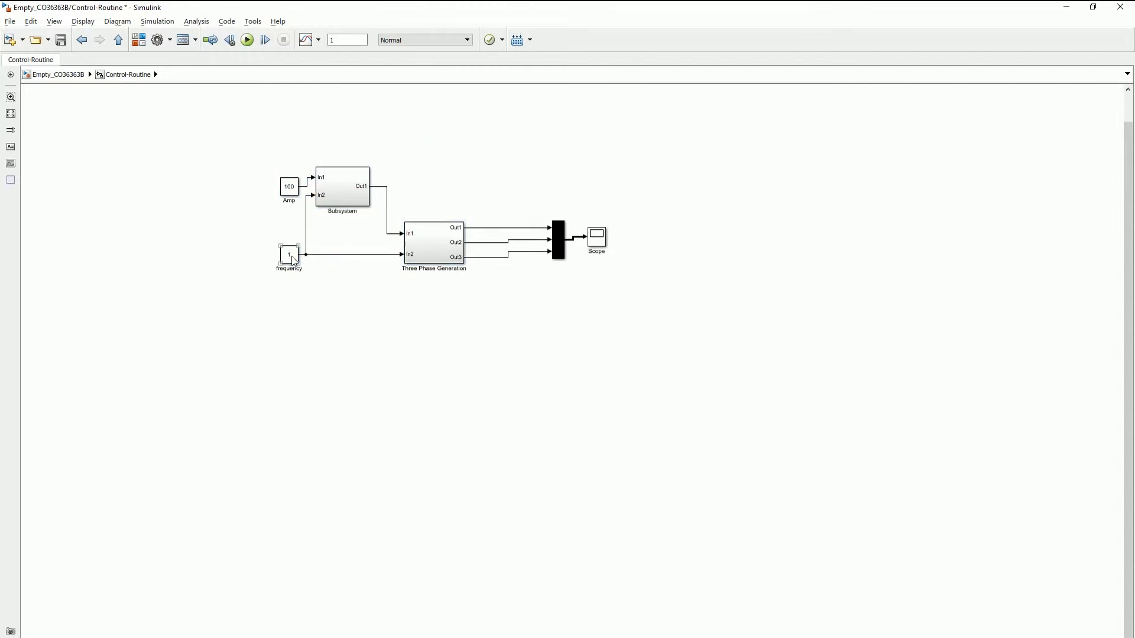
{"action": "double_click", "coordinate": [293, 259]}
{"action": "type", "text": "25"}
{"action": "key", "text": "Return"}
{"action": "left_click", "coordinate": [218, 214]}
{"action": "left_click", "coordinate": [247, 40]}
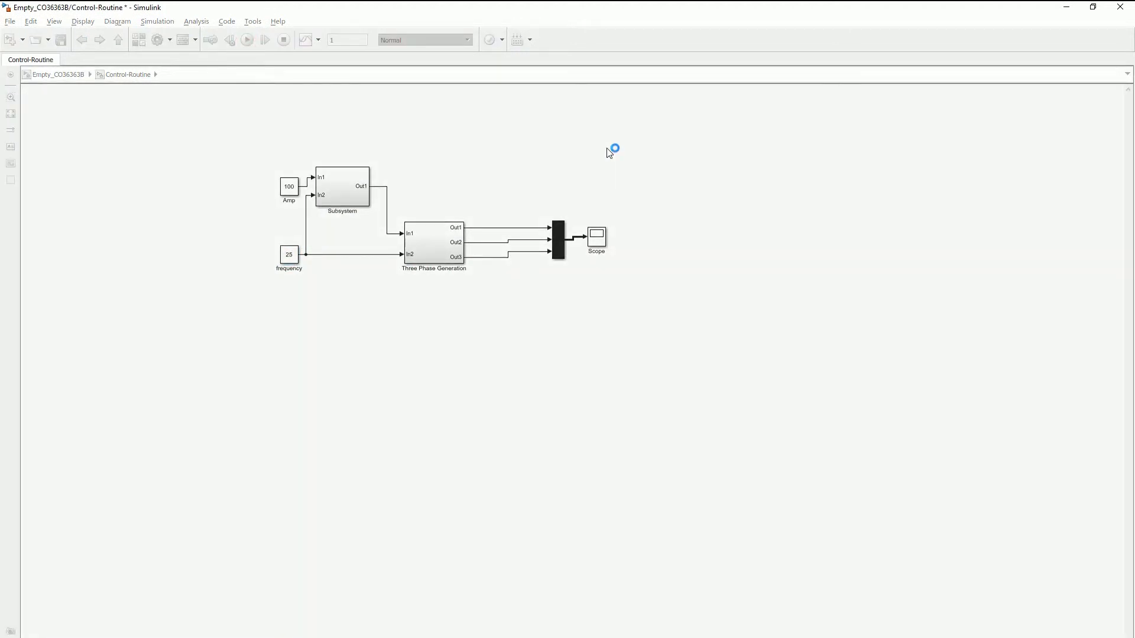
{"action": "double_click", "coordinate": [598, 236]}
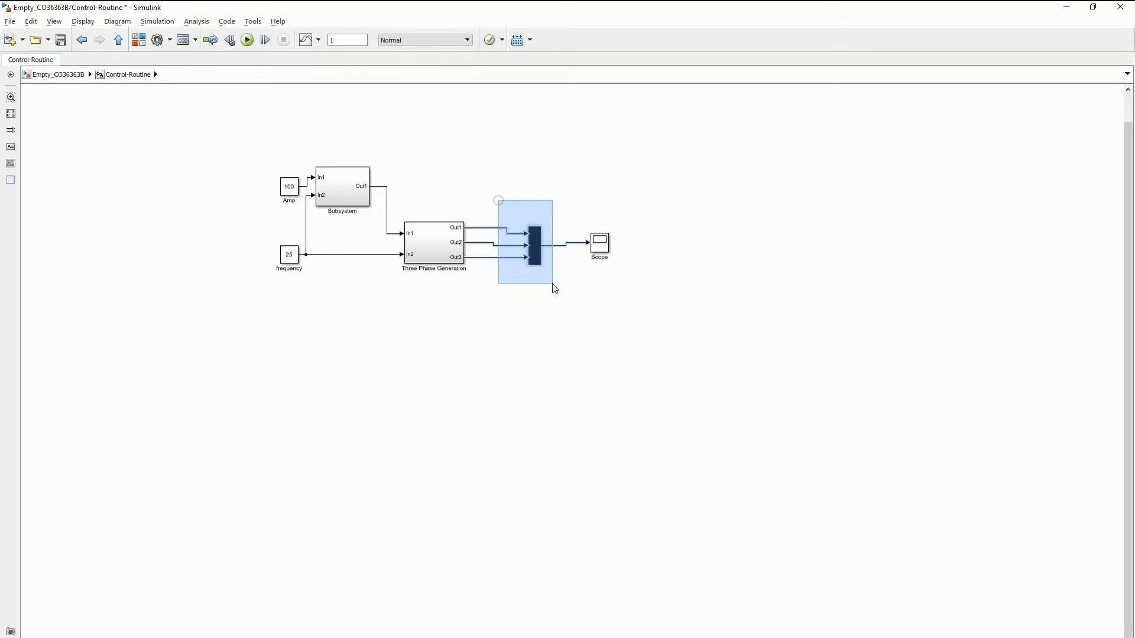
- Delete the Mux, add an IGBT-Control block from the Lucas-Nülle CO3636-3B library and move the Scope far from Three Phase Generation
{"action": "key", "text": "Delete"}
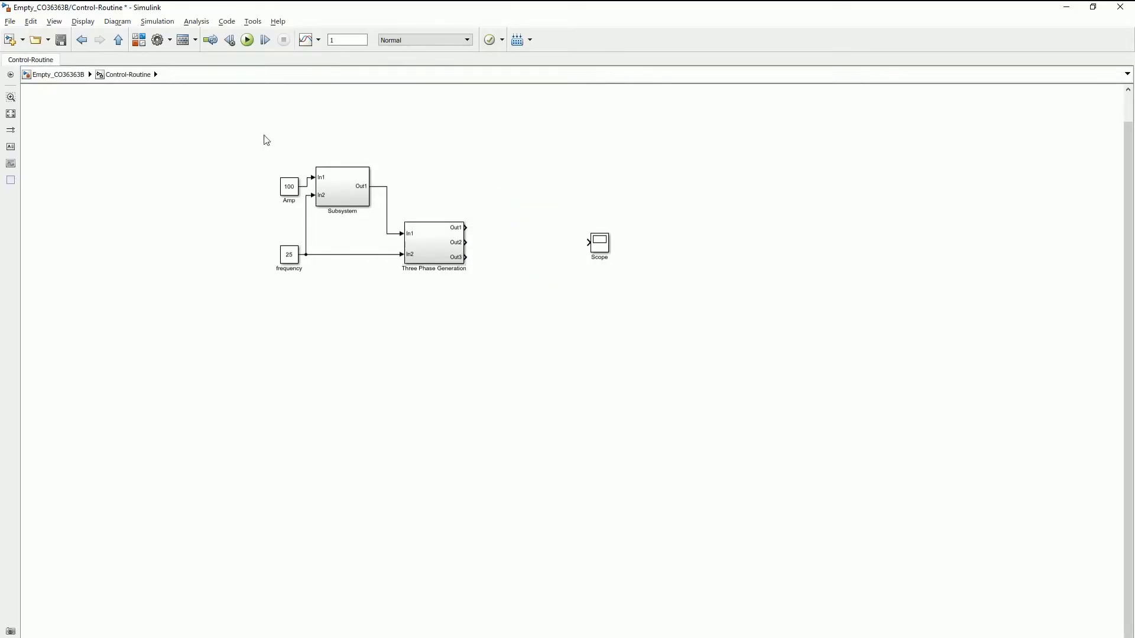
{"action": "left_click", "coordinate": [140, 47]}
{"action": "double_click", "coordinate": [794, 409]}
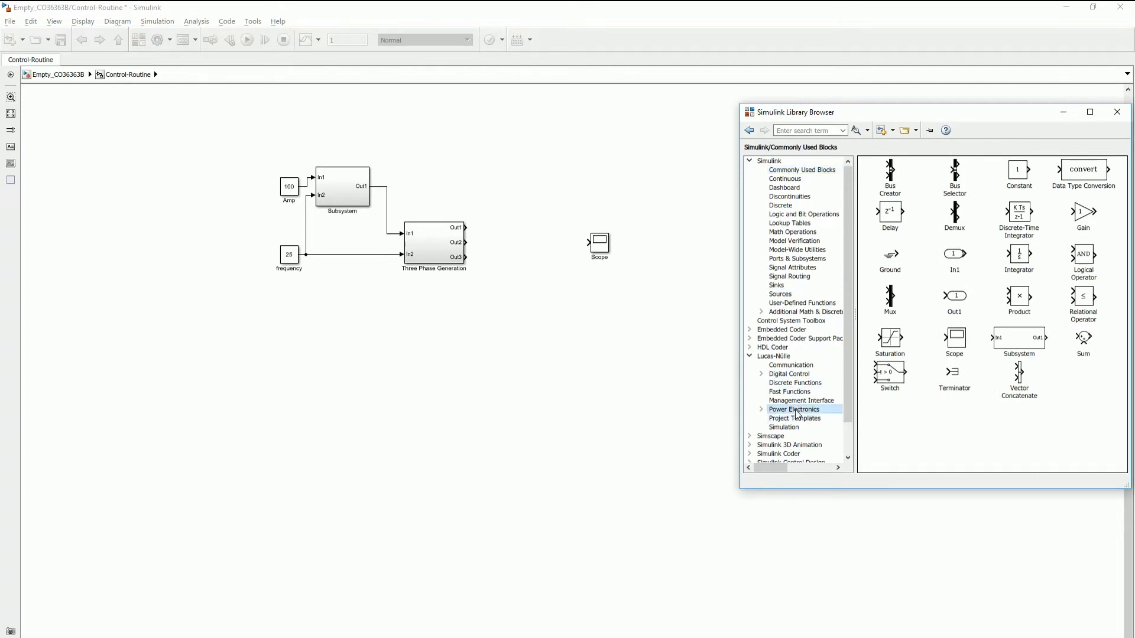
{"action": "left_click", "coordinate": [797, 418]}
{"action": "left_click_drag", "start_coordinate": [1049, 364], "coordinate": [562, 379]}
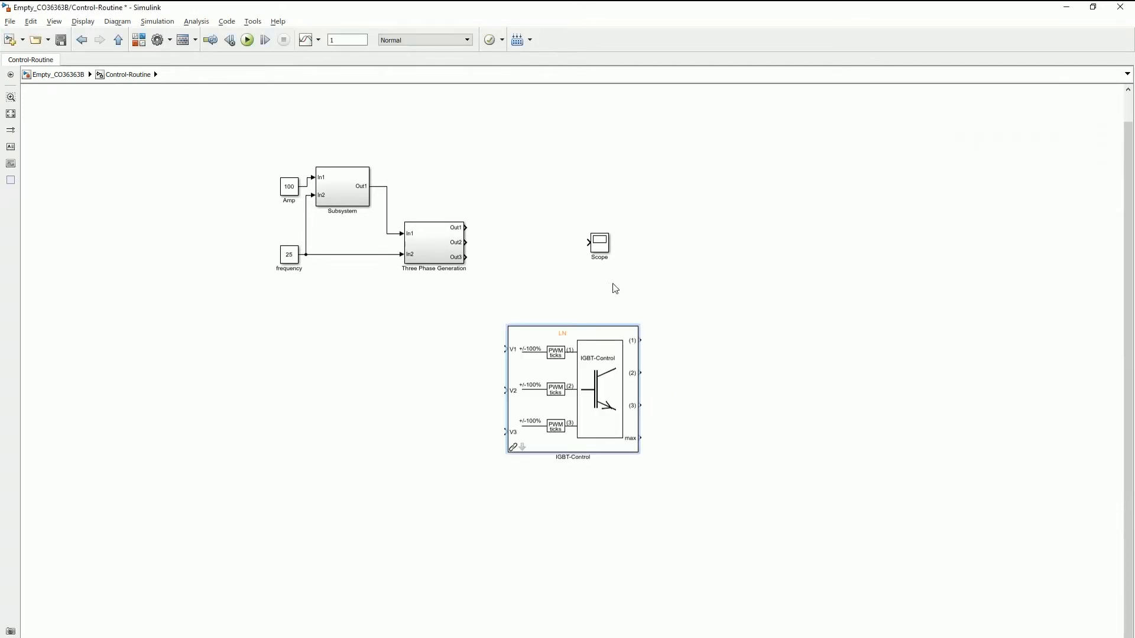
{"action": "left_click_drag", "start_coordinate": [599, 239], "coordinate": [997, 236]}
- Add the 3 Phase Induction Machine and Sim Converter Hardware blocks from the Lucas-Nülle Simulation library
{"action": "left_click", "coordinate": [138, 39]}
{"action": "left_click", "coordinate": [783, 435]}
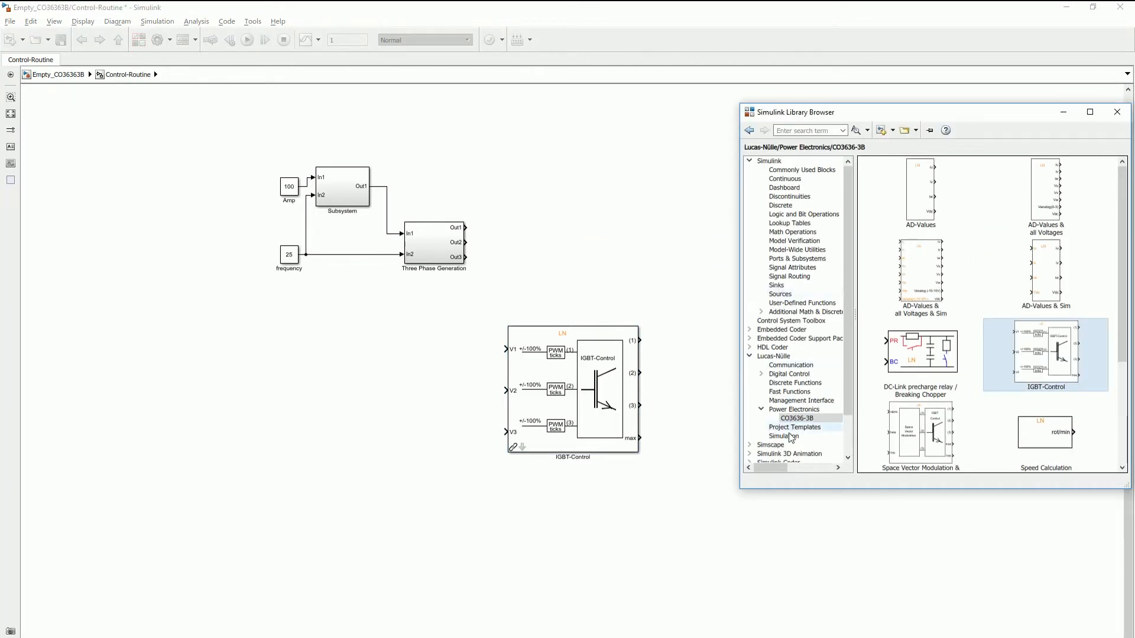
{"action": "left_click_drag", "start_coordinate": [913, 183], "coordinate": [589, 154]}
{"action": "left_click", "coordinate": [138, 39]}
{"action": "scroll", "coordinate": [964, 347], "scroll_direction": "down", "scroll_amount": 3}
{"action": "scroll", "coordinate": [964, 347], "scroll_direction": "down", "scroll_amount": 1}
{"action": "left_click_drag", "start_coordinate": [1026, 380], "coordinate": [384, 412]}
- Line up IGBT-Control, Sim Converter Hardware and the induction machine in that order between Three Phase Generation and the Scope
{"action": "left_click_drag", "start_coordinate": [583, 161], "coordinate": [890, 254]}
{"action": "left_click_drag", "start_coordinate": [388, 388], "coordinate": [783, 222]}
{"action": "left_click_drag", "start_coordinate": [569, 380], "coordinate": [626, 235]}
- Connect Three Phase Generation through IGBT-Control, Sim Converter Hardware and the induction machine to the Scope
{"action": "left_click", "coordinate": [436, 241]}
{"action": "left_click", "coordinate": [608, 239], "text": "ctrl"}
{"action": "left_click", "coordinate": [770, 241], "text": "ctrl"}
{"action": "left_click", "coordinate": [879, 242]}
{"action": "left_click", "coordinate": [944, 248], "text": "ctrl"}
{"action": "left_click", "coordinate": [995, 240], "text": "ctrl"}
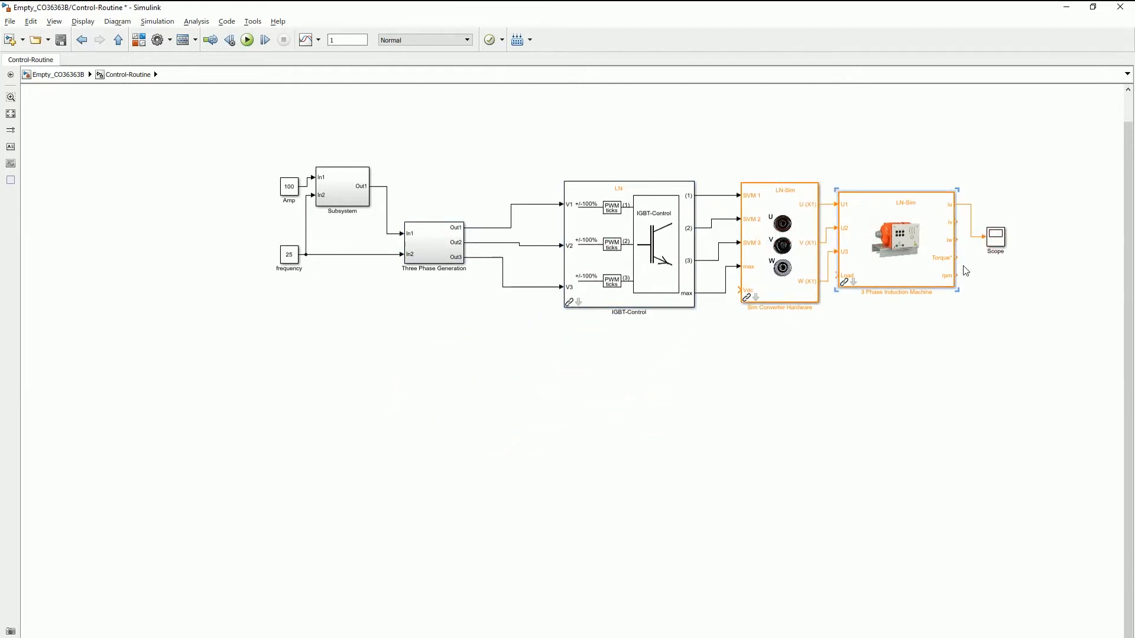
{"action": "left_click", "coordinate": [889, 329]}
- Copy the frequency constant below the converter, set the copy to 220 and connect it to the converter's Vdc input
{"action": "left_click_drag", "start_coordinate": [289, 254], "coordinate": [699, 357]}
{"action": "double_click", "coordinate": [699, 355]}
{"action": "type", "text": "220"}
{"action": "key", "text": "Return"}
{"action": "left_click", "coordinate": [788, 275], "text": "ctrl"}
- Rewire the Scope to the induction machine's rpm output, run the simulation and view the speed curve
{"action": "left_click", "coordinate": [971, 237]}
{"action": "key", "text": "Delete"}
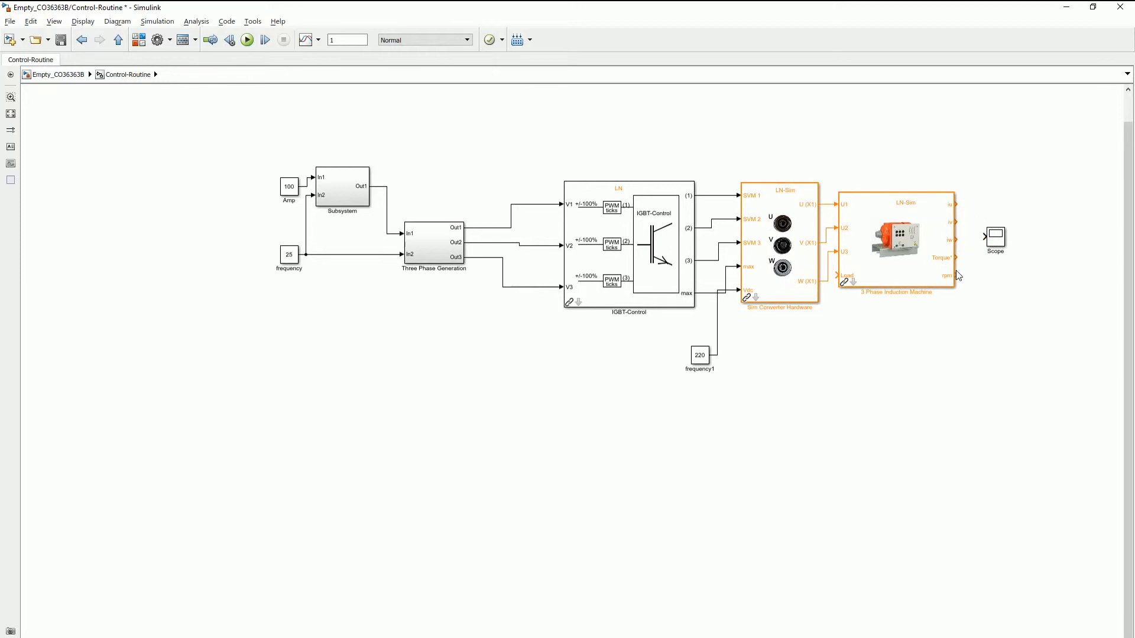
{"action": "left_click_drag", "start_coordinate": [956, 275], "coordinate": [985, 236]}
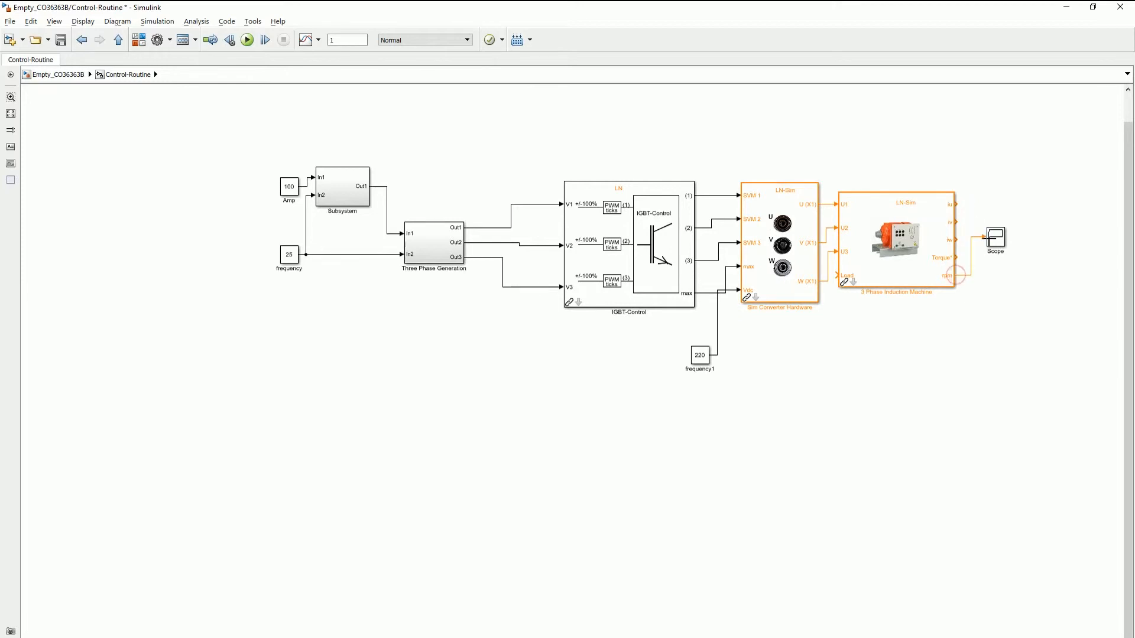
{"action": "left_click", "coordinate": [247, 40]}
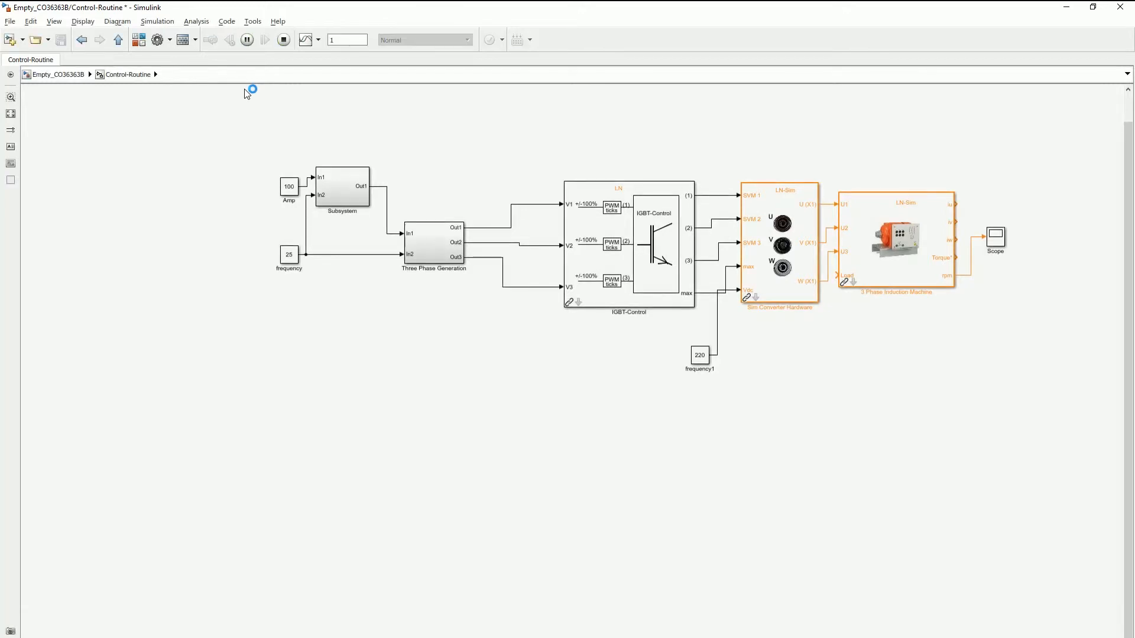
{"action": "double_click", "coordinate": [992, 236]}
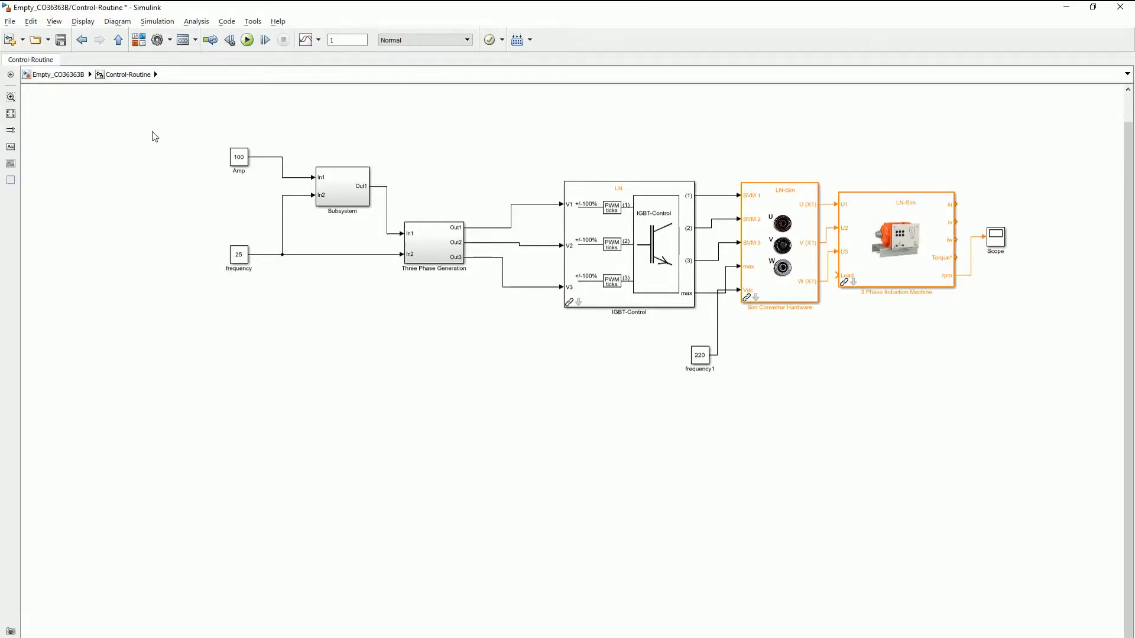
- Replace the Amp and frequency constants with a Scope Parameter block from the Lucas-Nülle Communication library, using start value 0
{"action": "left_click_drag", "start_coordinate": [152, 135], "coordinate": [290, 288]}
{"action": "key", "text": "Delete"}
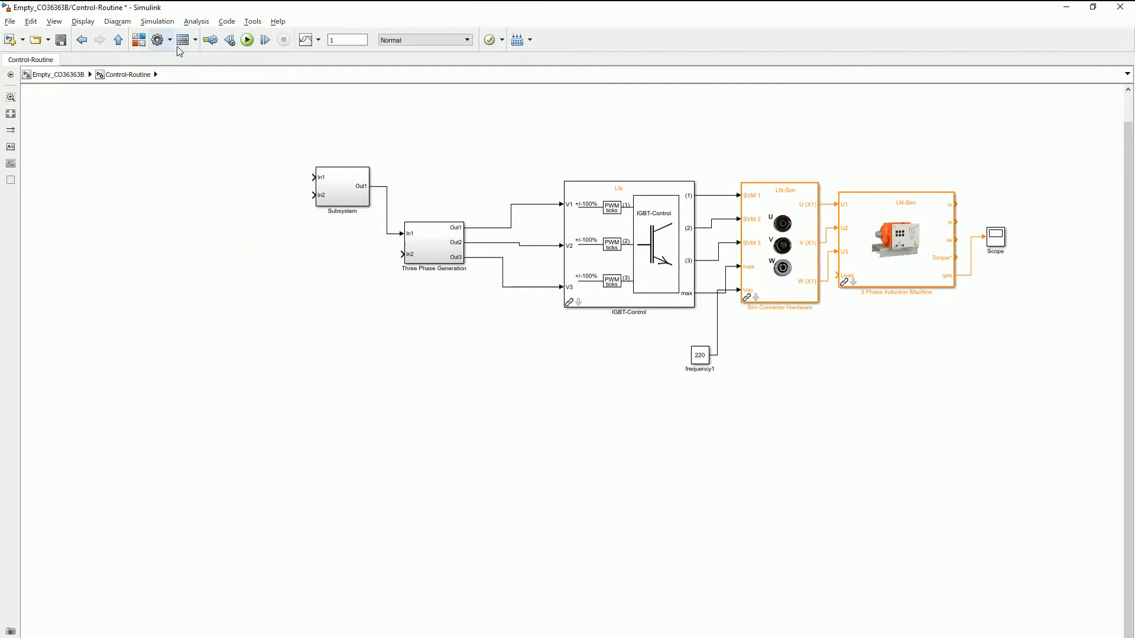
{"action": "left_click", "coordinate": [139, 39]}
{"action": "left_click", "coordinate": [809, 365]}
{"action": "left_click_drag", "start_coordinate": [937, 238], "coordinate": [234, 151]}
{"action": "double_click", "coordinate": [233, 150]}
{"action": "type", "text": "0"}
{"action": "key", "text": "Return"}
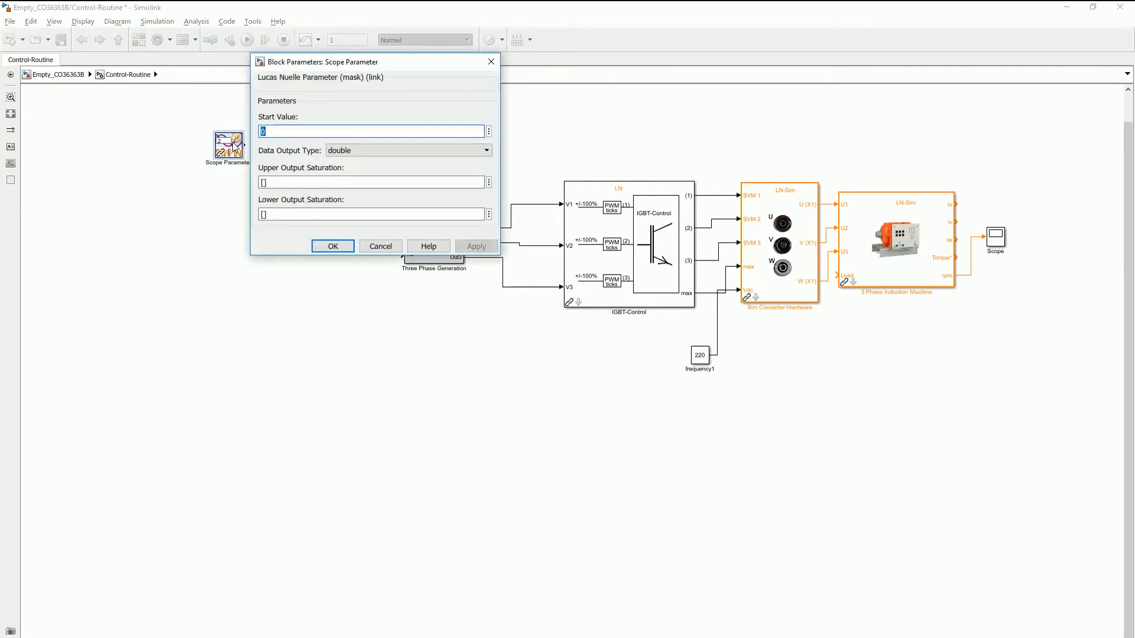
- Rename the Scope Parameter block MaxAmp and connect it to the Subsystem's In1
{"action": "left_click", "coordinate": [212, 162]}
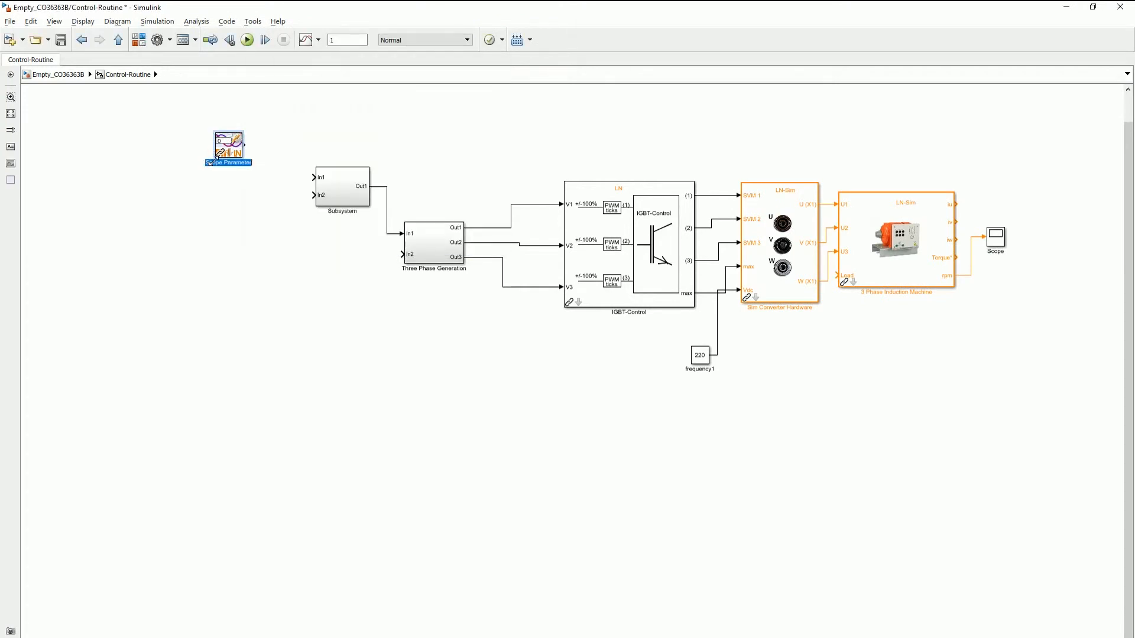
{"action": "type", "text": "MaxAmp"}
{"action": "left_click", "coordinate": [331, 180], "text": "ctrl"}
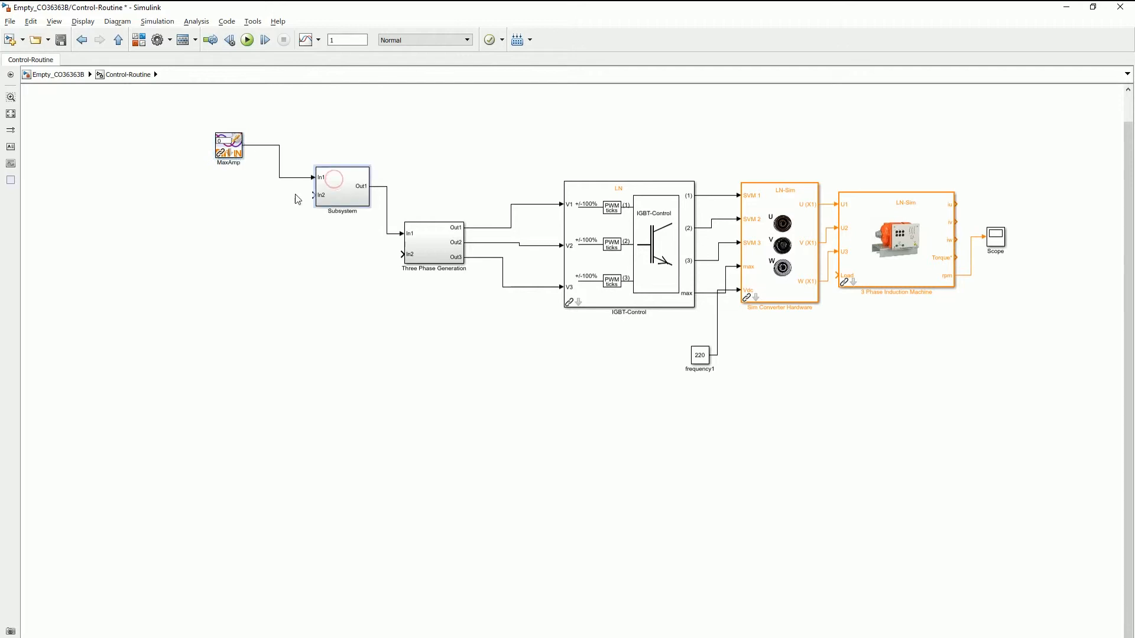
- Copy MaxAmp below itself, rename the copy frequency, and connect it to Three Phase Generation's In2 and the Subsystem's In2
{"action": "left_click_drag", "start_coordinate": [234, 146], "coordinate": [231, 258]}
{"action": "double_click", "coordinate": [231, 278]}
{"action": "type", "text": "fre"}
{"action": "left_click", "coordinate": [413, 254], "text": "ctrl"}
{"action": "left_click_drag", "start_coordinate": [291, 203], "coordinate": [275, 260]}
{"action": "left_click", "coordinate": [313, 354]}
- Add the DC-Link precharge relay / Breaking Chopper and AD-Values blocks from the CO3636-3B library below the drive chain
{"action": "key", "text": "ctrl+shift+l"}
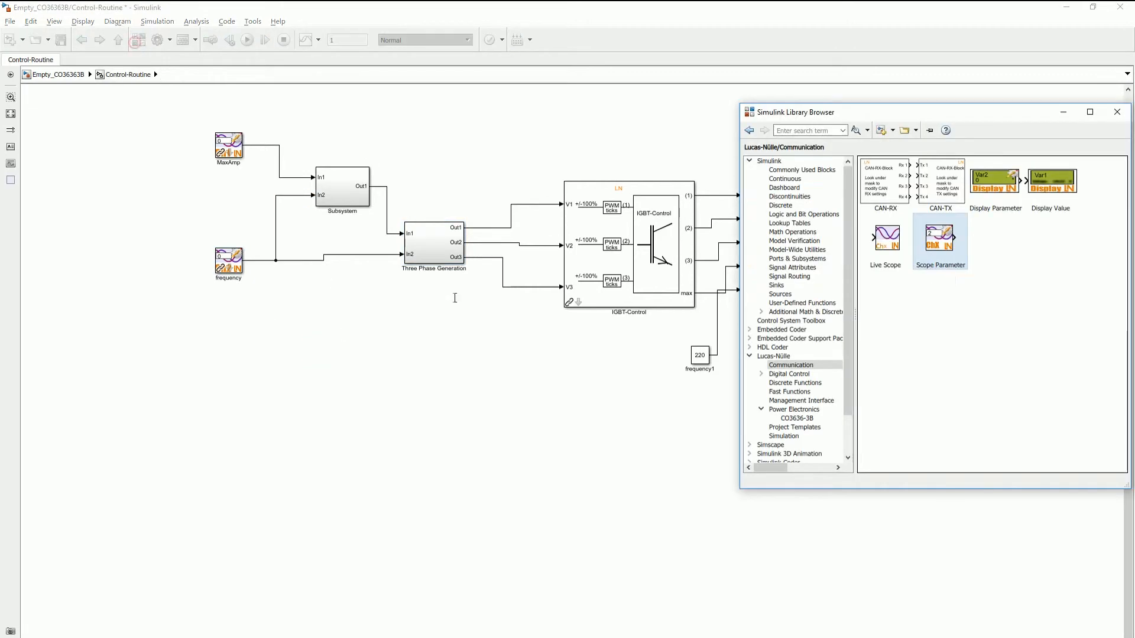
{"action": "left_click", "coordinate": [796, 418]}
{"action": "left_click_drag", "start_coordinate": [923, 355], "coordinate": [528, 473]}
{"action": "key", "text": "alt+Tab"}
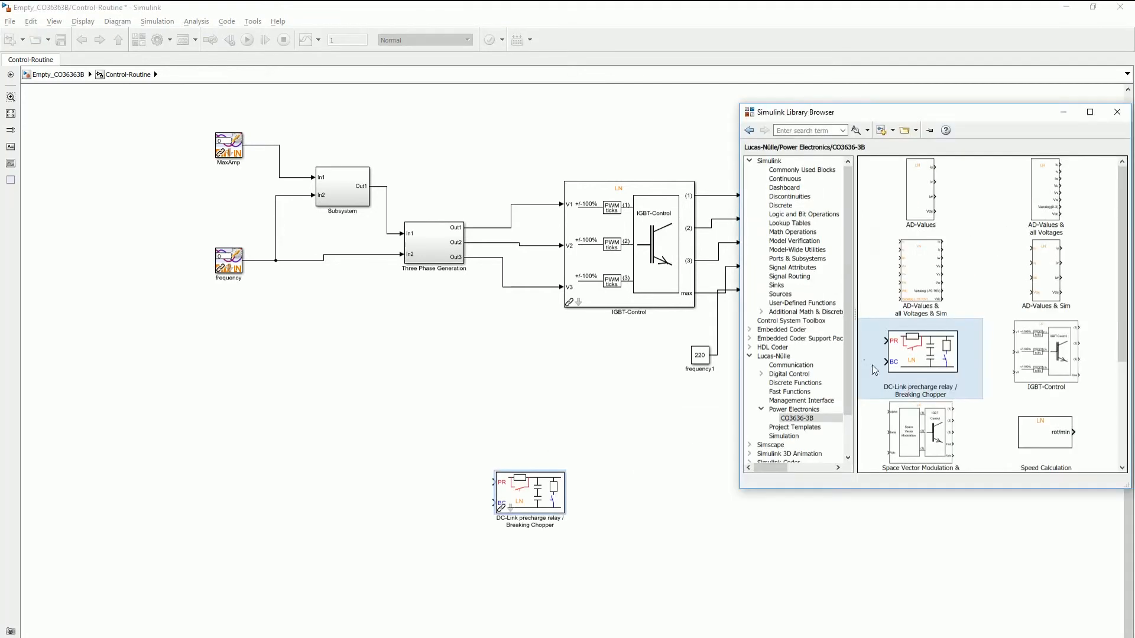
{"action": "left_click_drag", "start_coordinate": [918, 192], "coordinate": [266, 470]}
- Add a Compare To Constant block between AD-Values and the DC-Link block, with operator >= and constant value 150
{"action": "key", "text": "alt+Tab"}
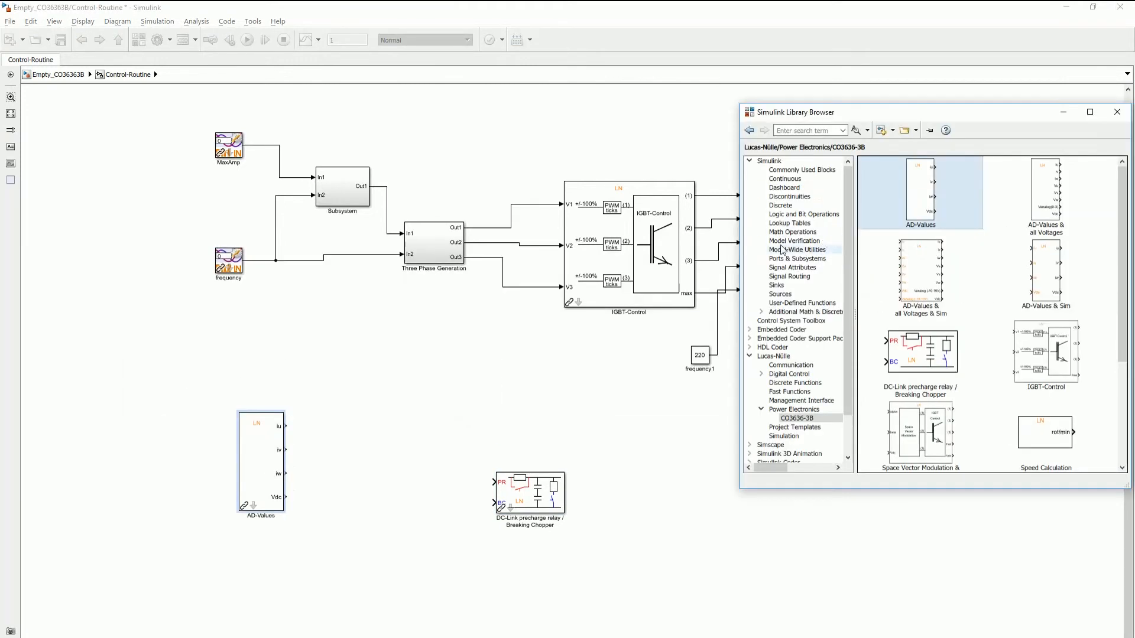
{"action": "left_click", "coordinate": [792, 214]}
{"action": "left_click_drag", "start_coordinate": [875, 234], "coordinate": [412, 469]}
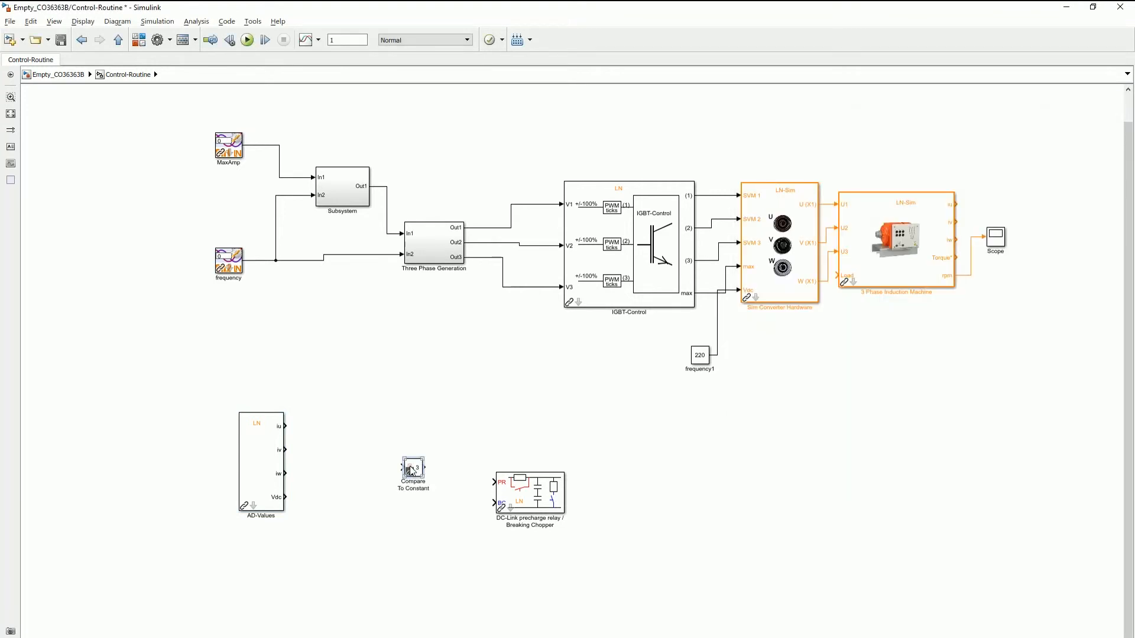
{"action": "double_click", "coordinate": [412, 470]}
{"action": "left_click", "coordinate": [508, 454]}
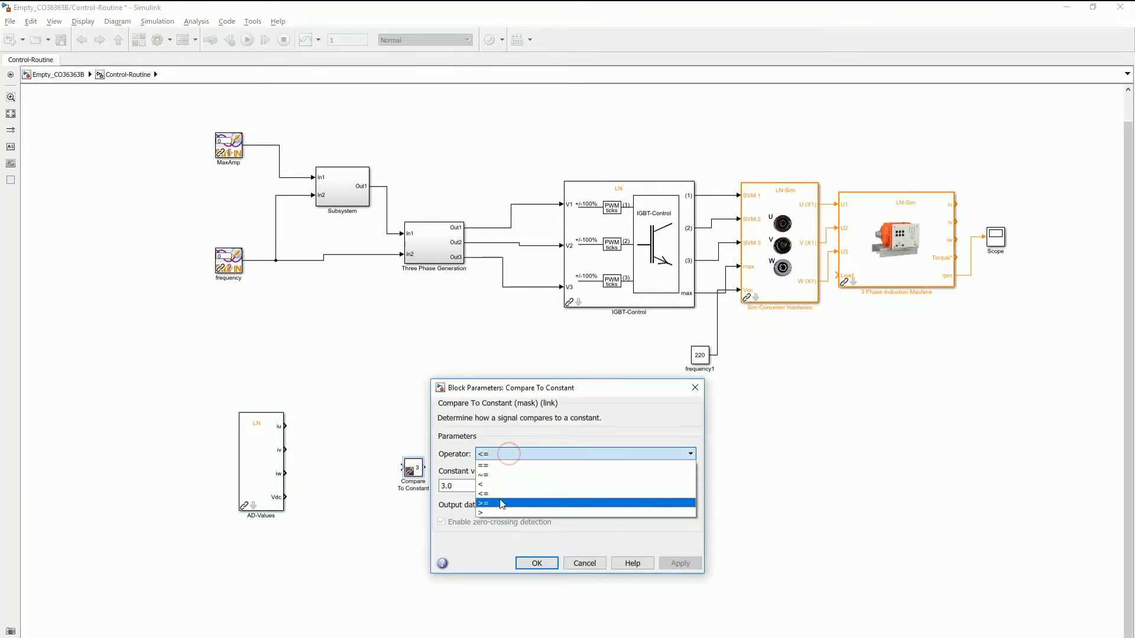
{"action": "left_click", "coordinate": [500, 503]}
{"action": "double_click", "coordinate": [483, 488]}
{"action": "type", "text": "150"}
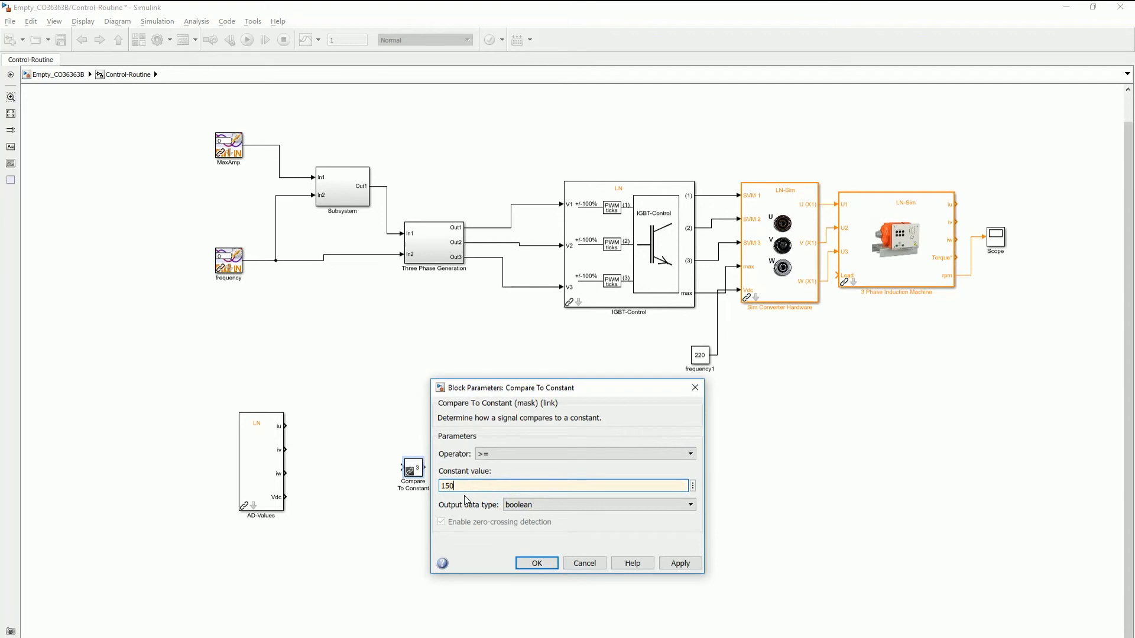
{"action": "key", "text": "Return"}
- Copy the Compare To Constant block below the original and set the copy's constant value to 300
{"action": "left_click_drag", "start_coordinate": [409, 465], "coordinate": [421, 525]}
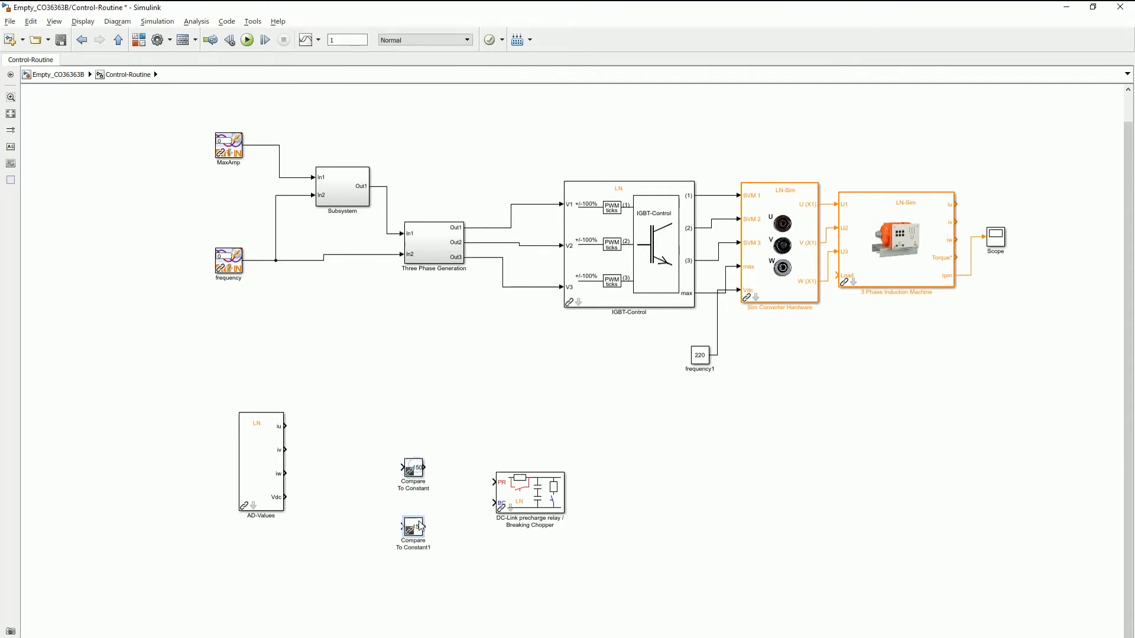
{"action": "double_click", "coordinate": [420, 525]}
{"action": "double_click", "coordinate": [462, 545]}
{"action": "type", "text": "300"}
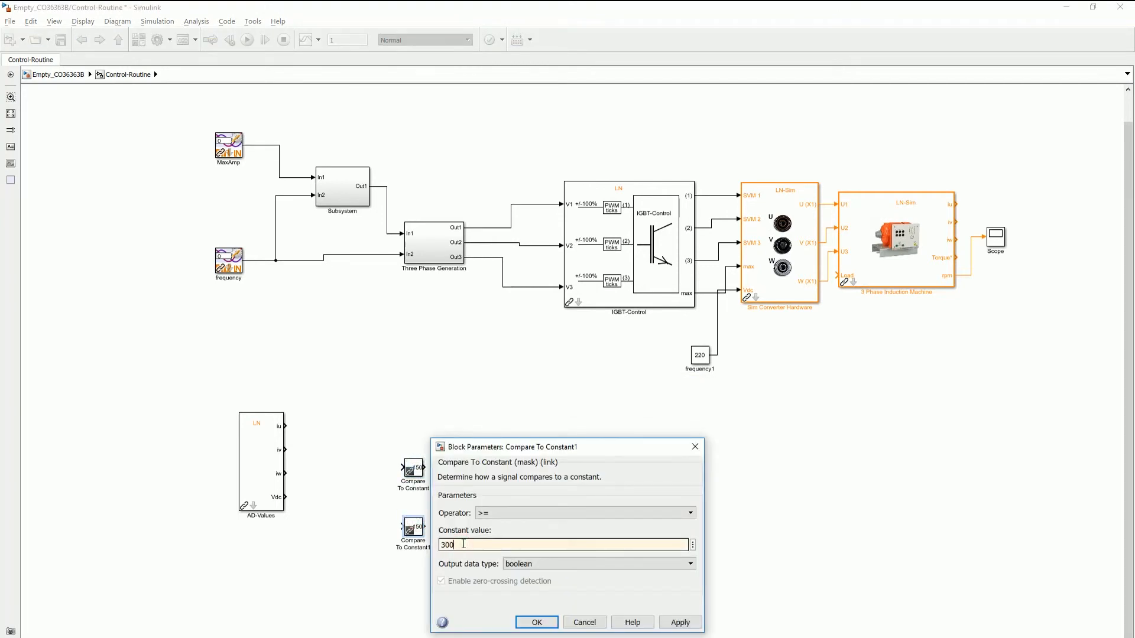
{"action": "key", "text": "Return"}
- Connect the two comparison blocks to the DC-Link block's PR and BC inputs and feed both from the AD-Values Vdc output
{"action": "left_click_drag", "start_coordinate": [424, 468], "coordinate": [495, 482]}
{"action": "left_click_drag", "start_coordinate": [423, 526], "coordinate": [496, 503]}
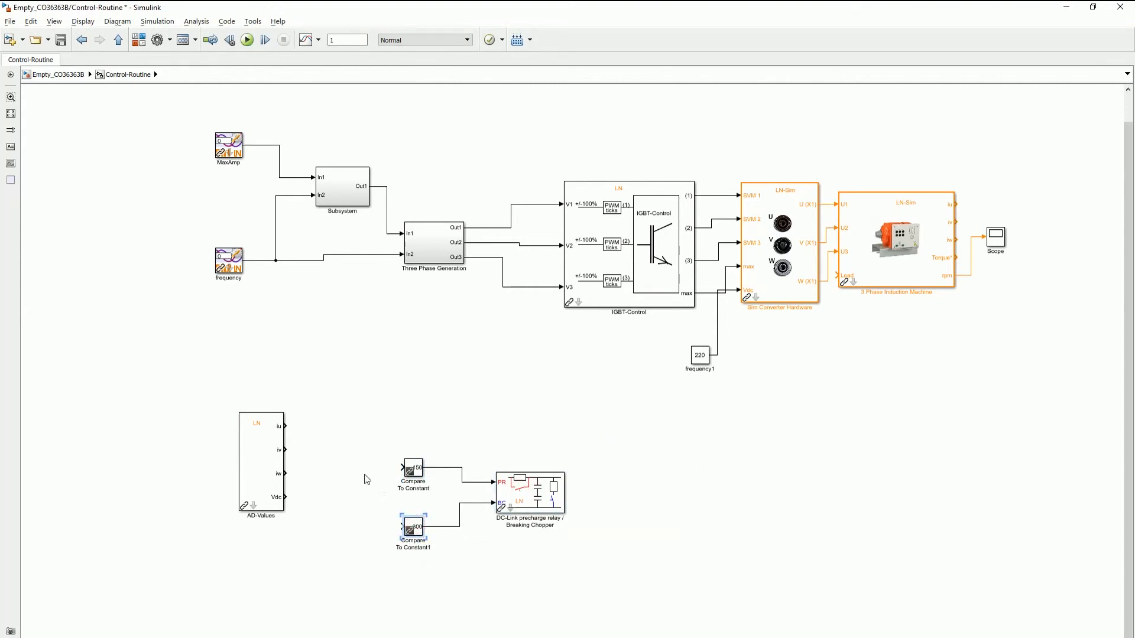
{"action": "left_click_drag", "start_coordinate": [401, 467], "coordinate": [286, 500]}
{"action": "left_click_drag", "start_coordinate": [397, 523], "coordinate": [341, 493]}
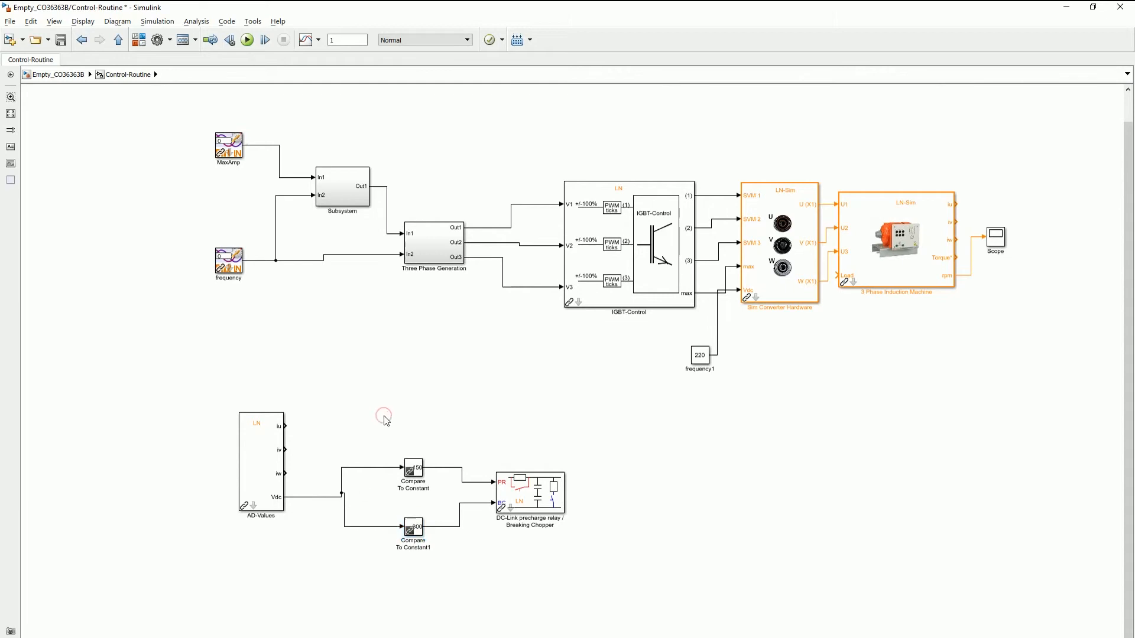
- Add a Speed Calculation block from the CO3636-3B library beside the DC-Link block
{"action": "left_click", "coordinate": [138, 39]}
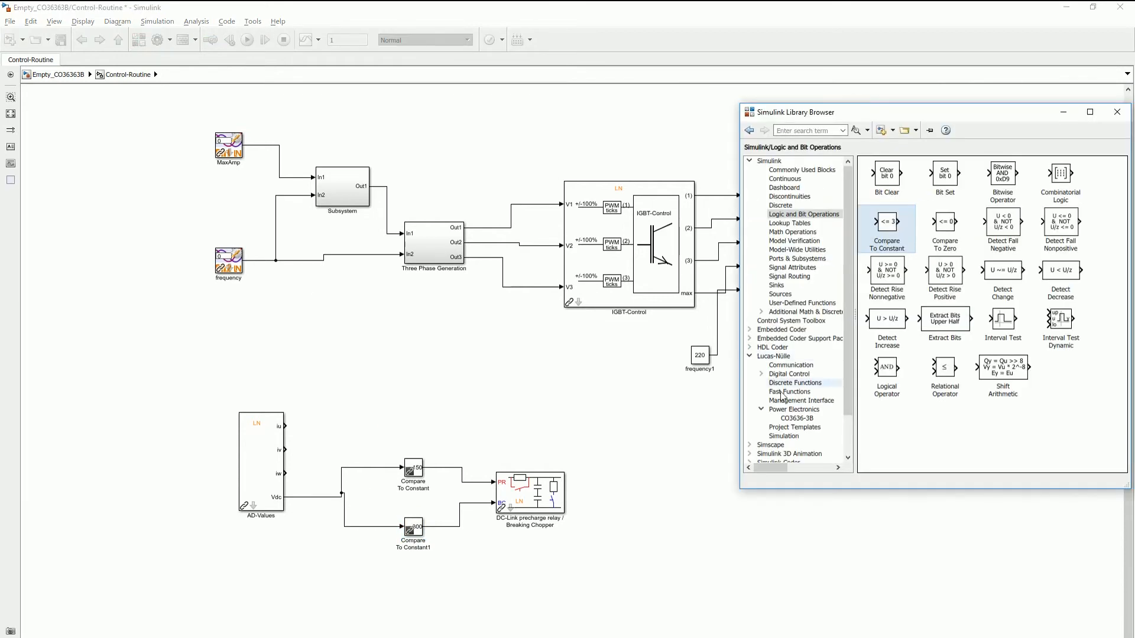
{"action": "left_click", "coordinate": [796, 418]}
{"action": "left_click_drag", "start_coordinate": [1058, 439], "coordinate": [676, 452]}
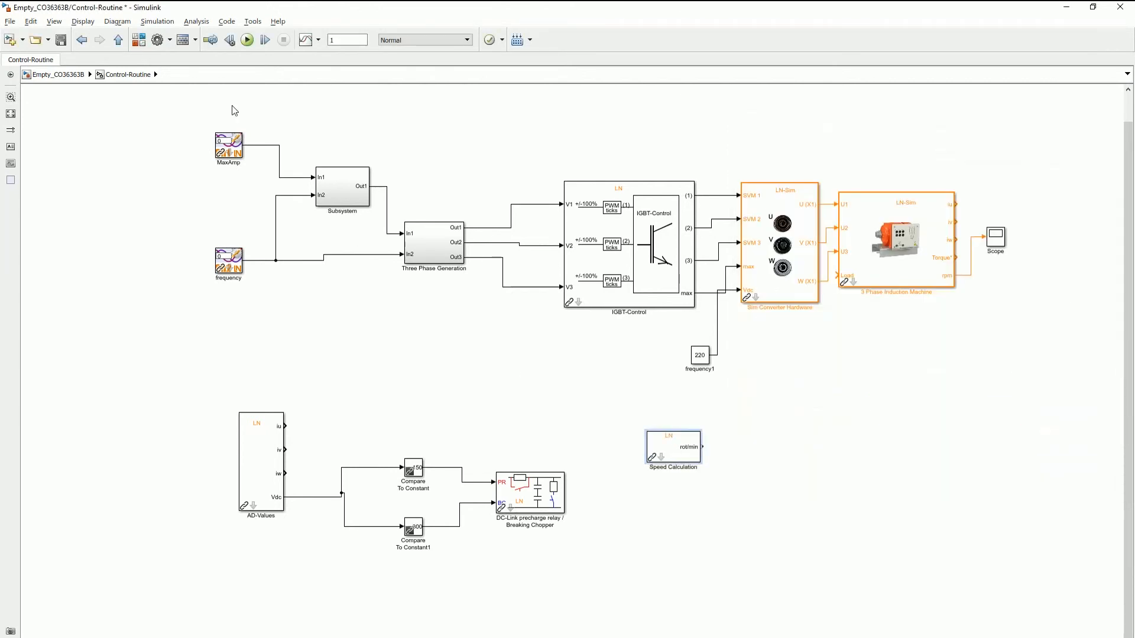
- Add a measurement channel block from the Lucas-Nülle Communication library to the right of the Speed Calculation block
{"action": "left_click", "coordinate": [138, 40]}
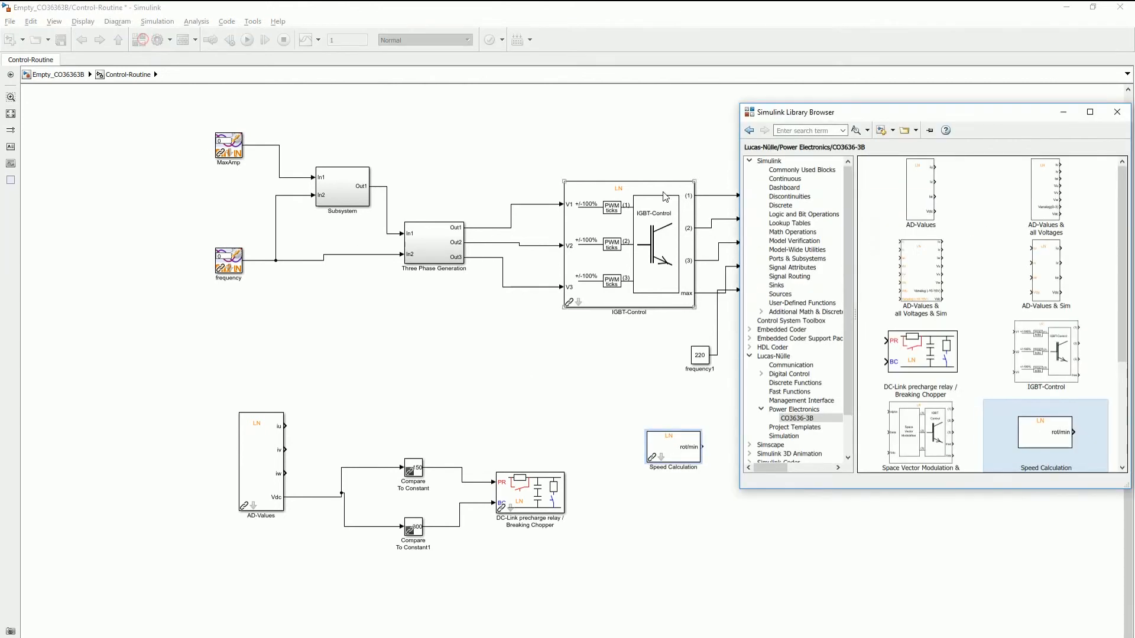
{"action": "left_click", "coordinate": [800, 364]}
{"action": "left_click_drag", "start_coordinate": [886, 237], "coordinate": [734, 456]}
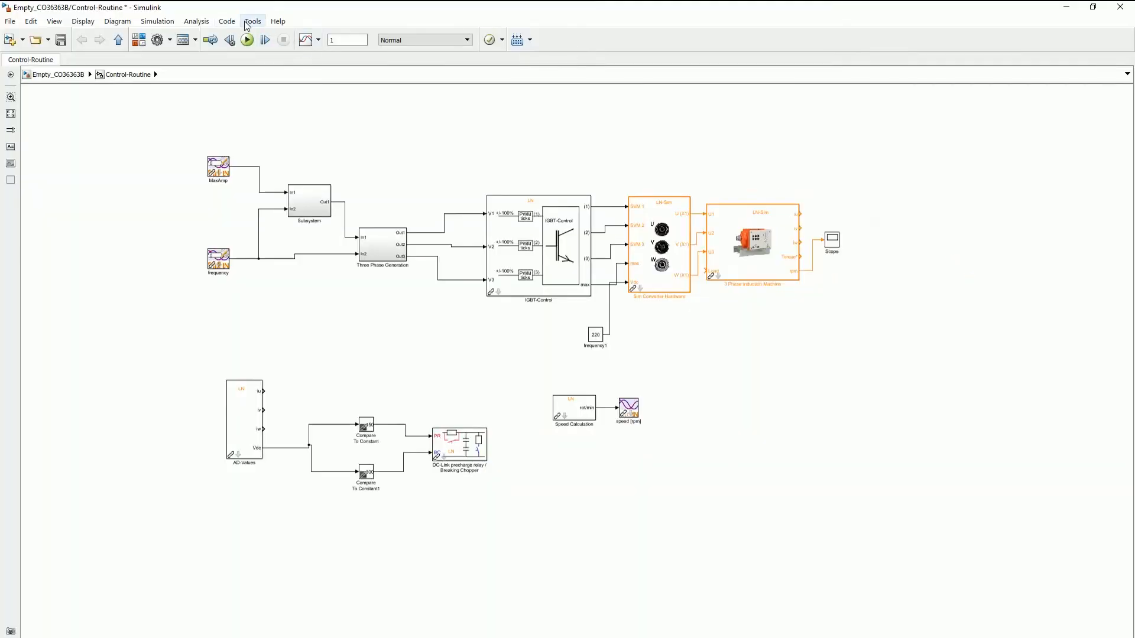
- Open the Lucas Nuelle Target Communication window and start the live scope with USB communication to the target
{"action": "left_click", "coordinate": [251, 23]}
{"action": "left_click", "coordinate": [271, 84]}
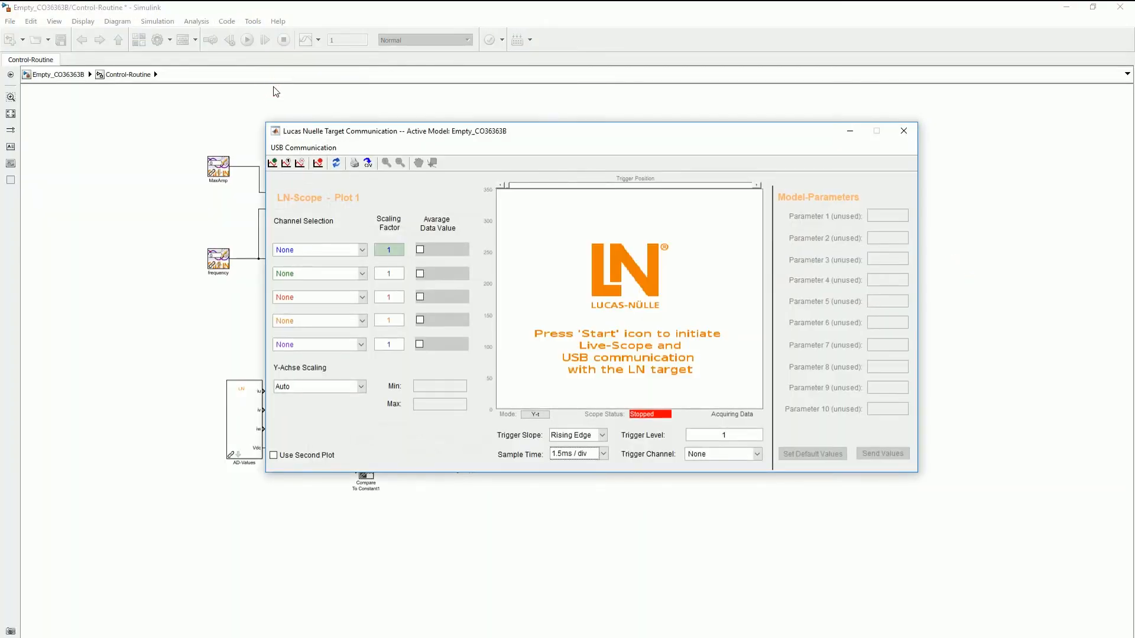
{"action": "left_click", "coordinate": [273, 163]}
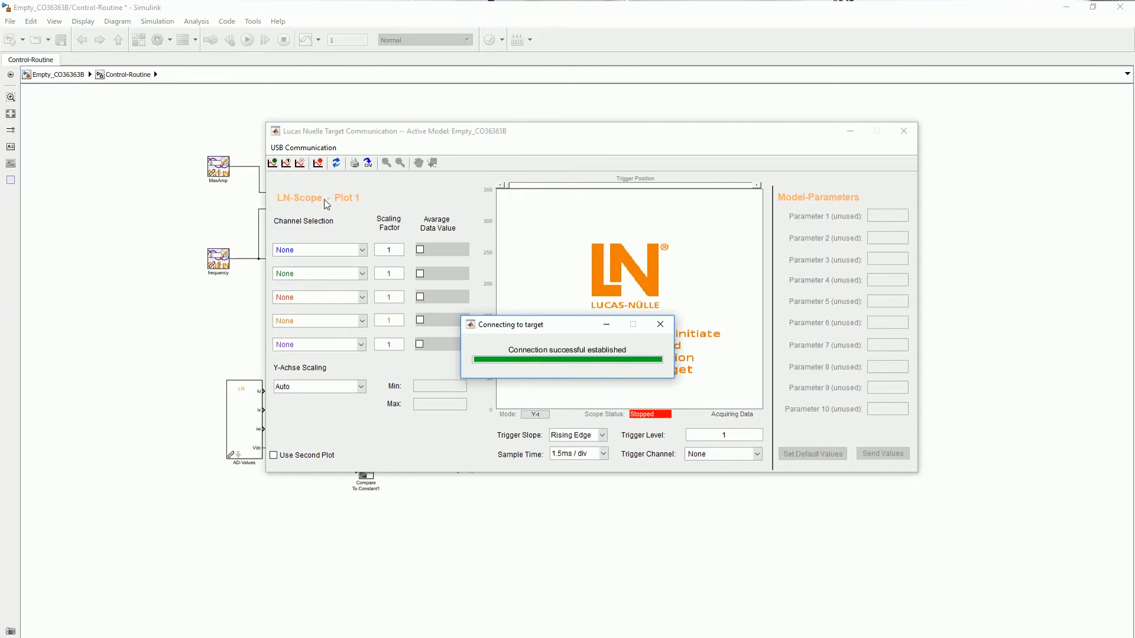
- Assign speed [rpm] (Ch 1) to the first scope channel and enable its average data value
{"action": "left_click", "coordinate": [361, 251]}
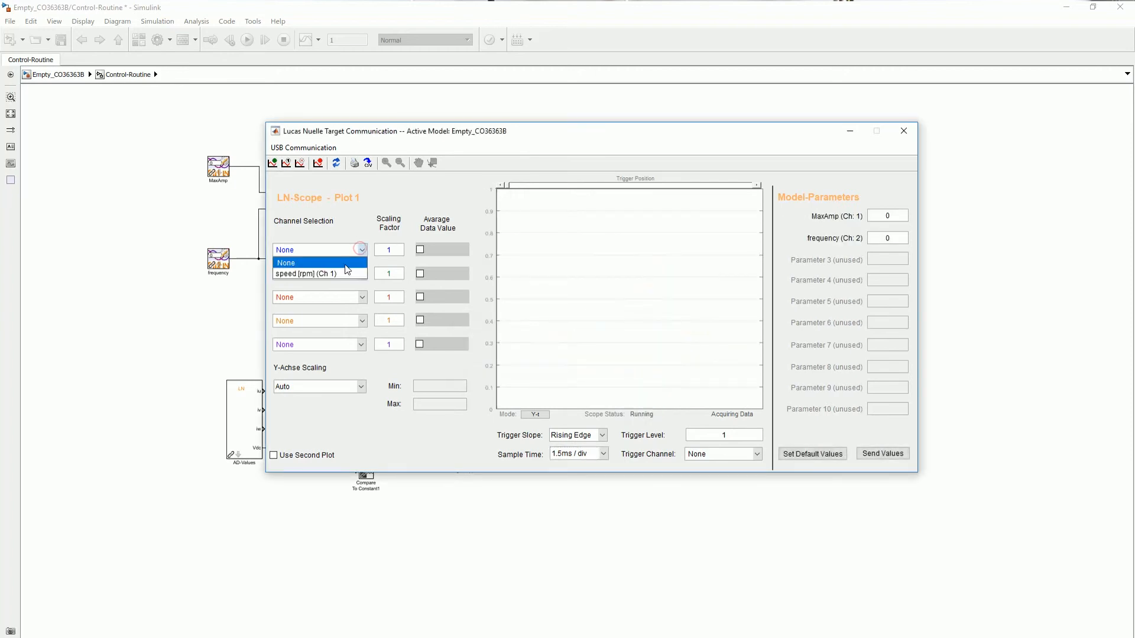
{"action": "left_click", "coordinate": [347, 273]}
{"action": "left_click", "coordinate": [419, 249]}
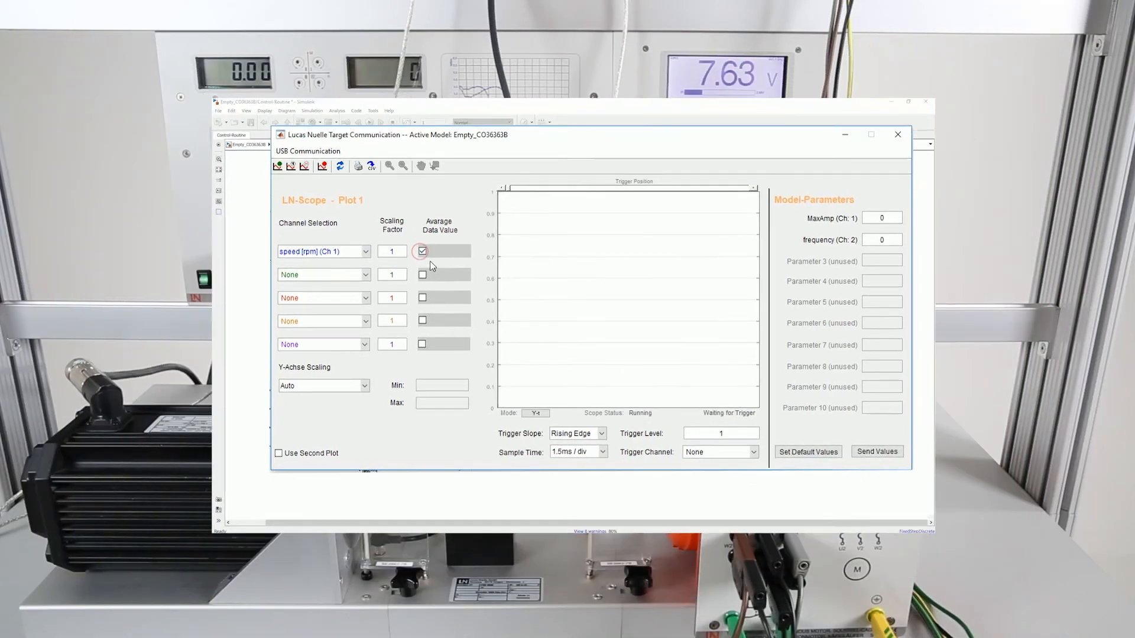
- Set the model parameter MaxAmp to 100 and the frequency to 25 to run the motor
{"action": "double_click", "coordinate": [893, 222]}
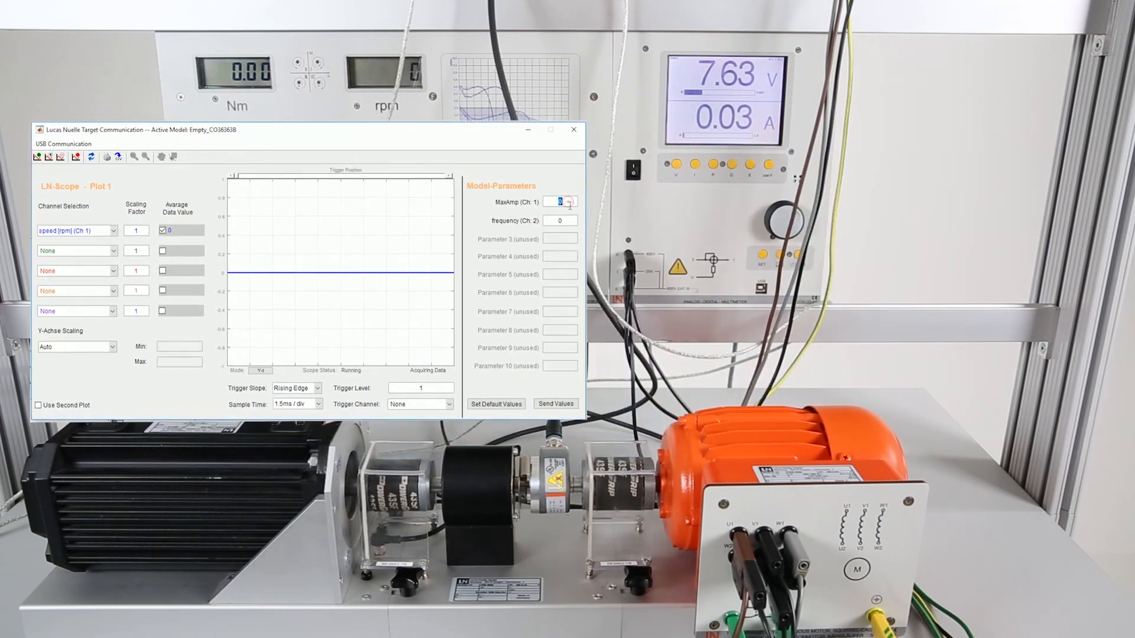
{"action": "type", "text": "100"}
{"action": "key", "text": "Return"}
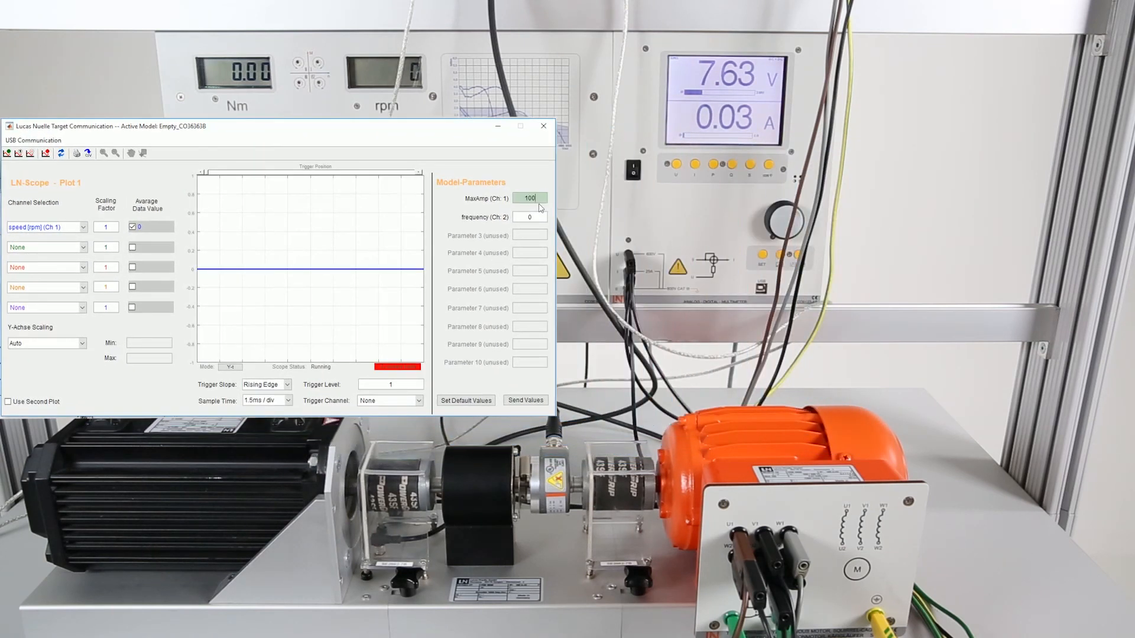
{"action": "double_click", "coordinate": [533, 219]}
{"action": "type", "text": "25"}
{"action": "key", "text": "Return"}
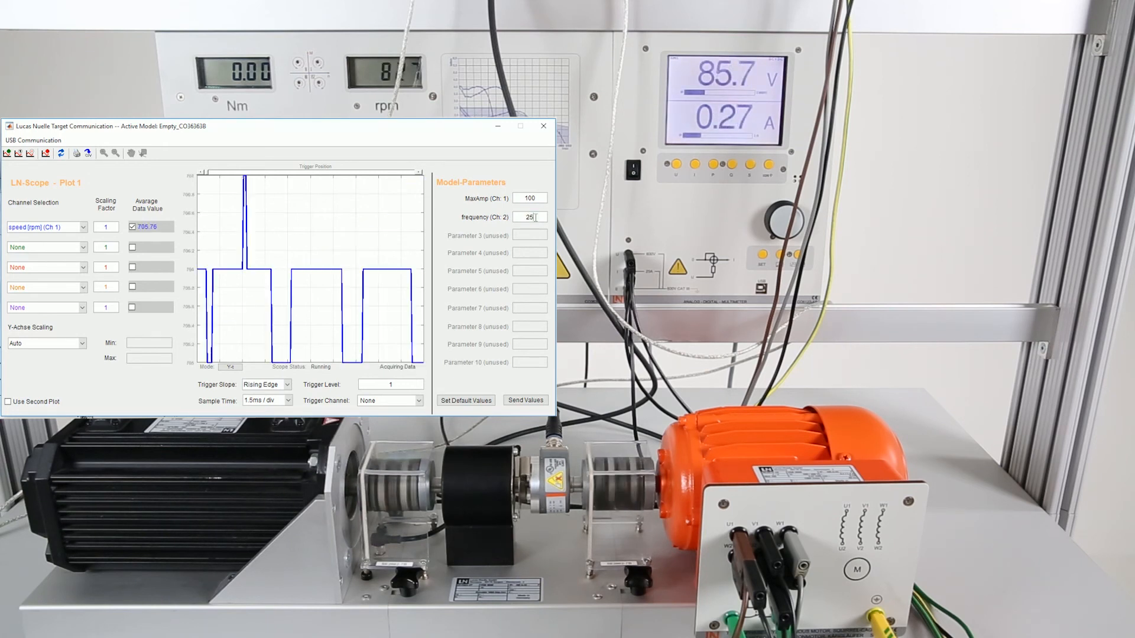
- Raise the frequency parameter of the running drive in stages to 50, 60 and 70
{"action": "double_click", "coordinate": [534, 217]}
{"action": "type", "text": "5"}
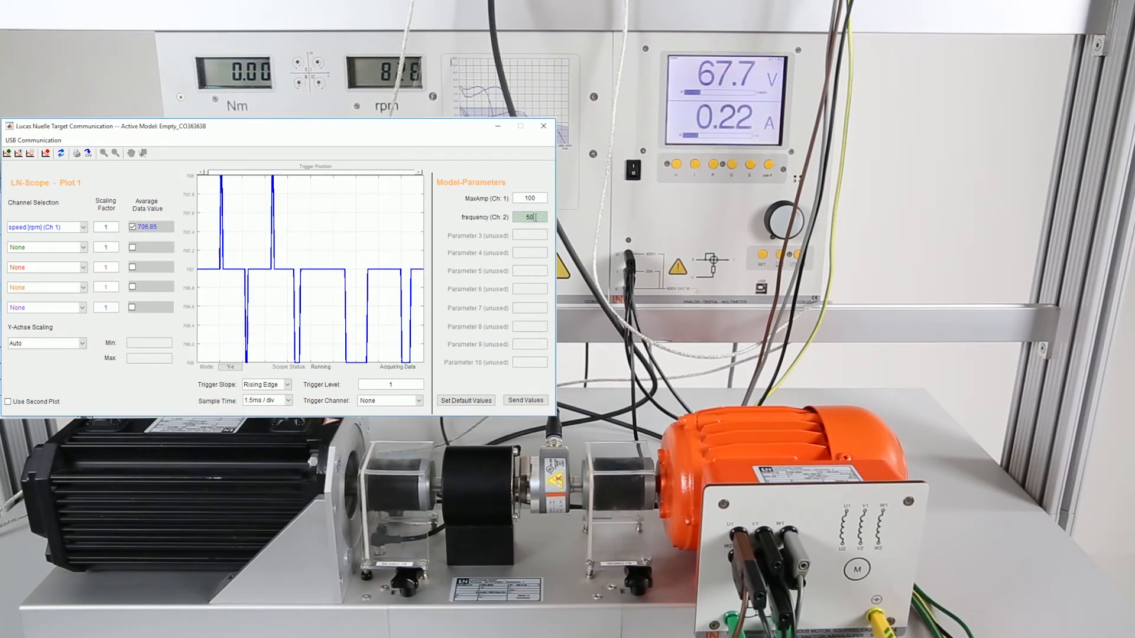
{"action": "key", "text": "Return"}
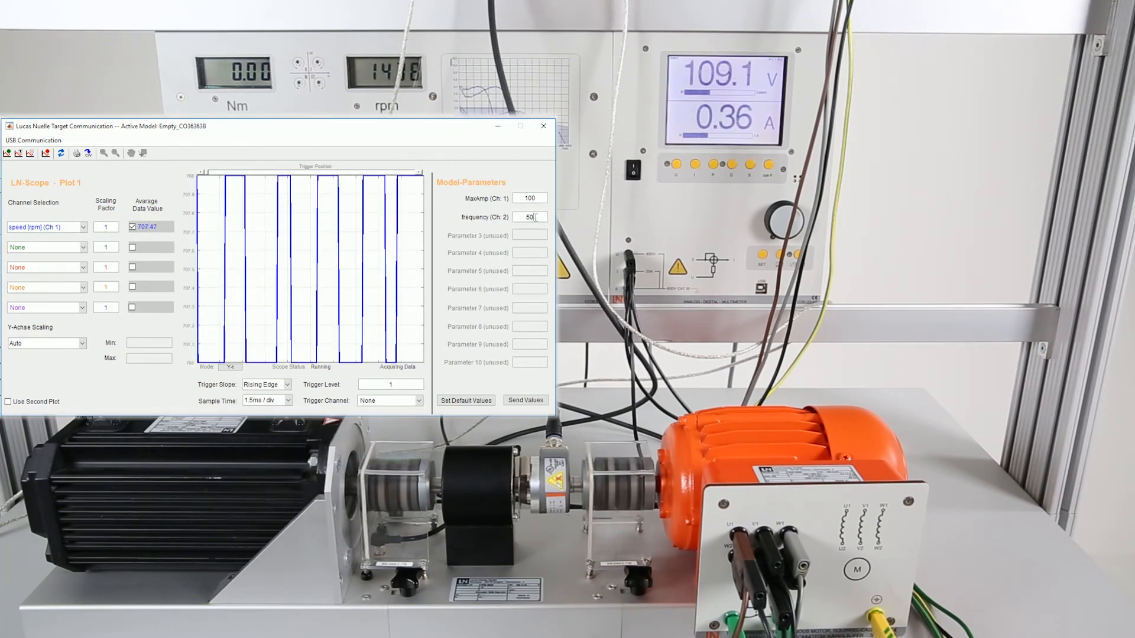
{"action": "type", "text": "6"}
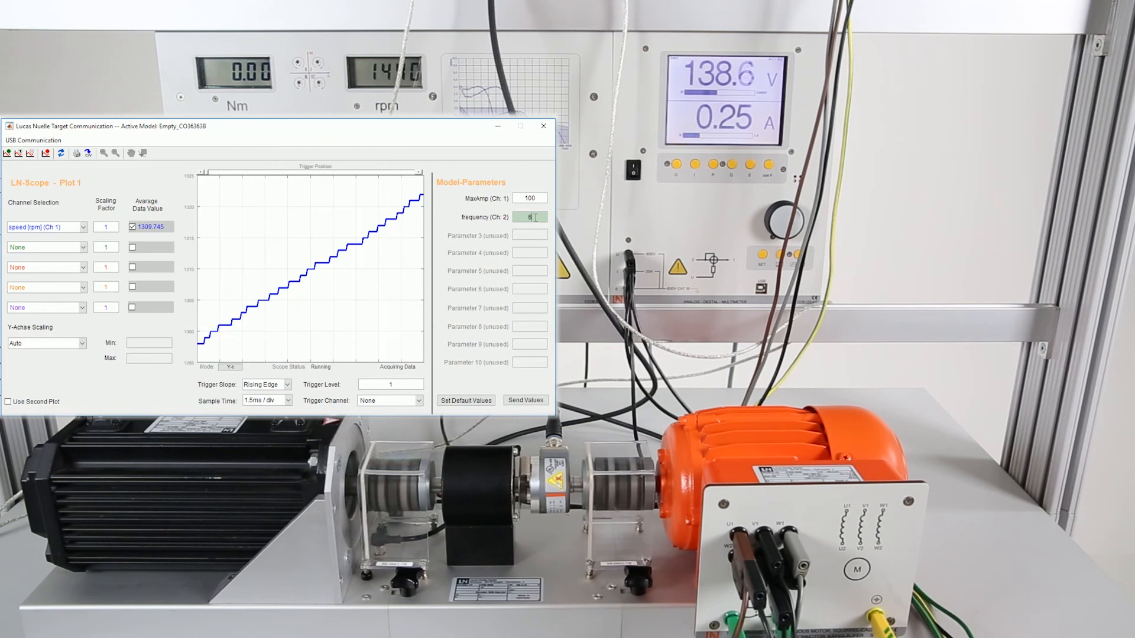
{"action": "type", "text": "0"}
{"action": "key", "text": "Return"}
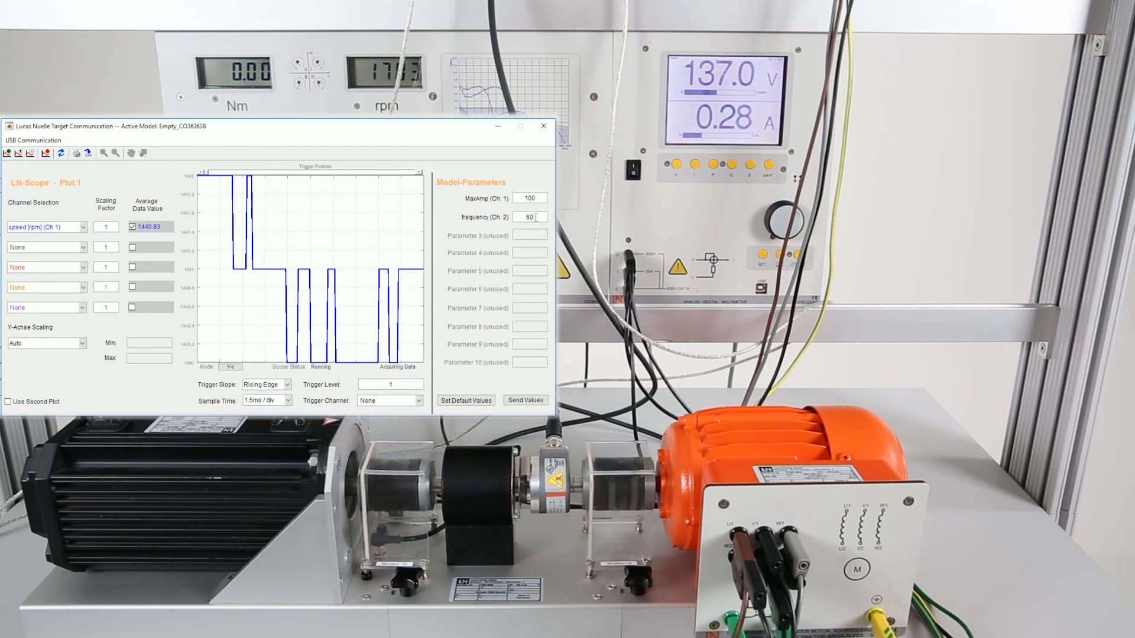
{"action": "left_click", "coordinate": [535, 217]}
{"action": "type", "text": "7"}
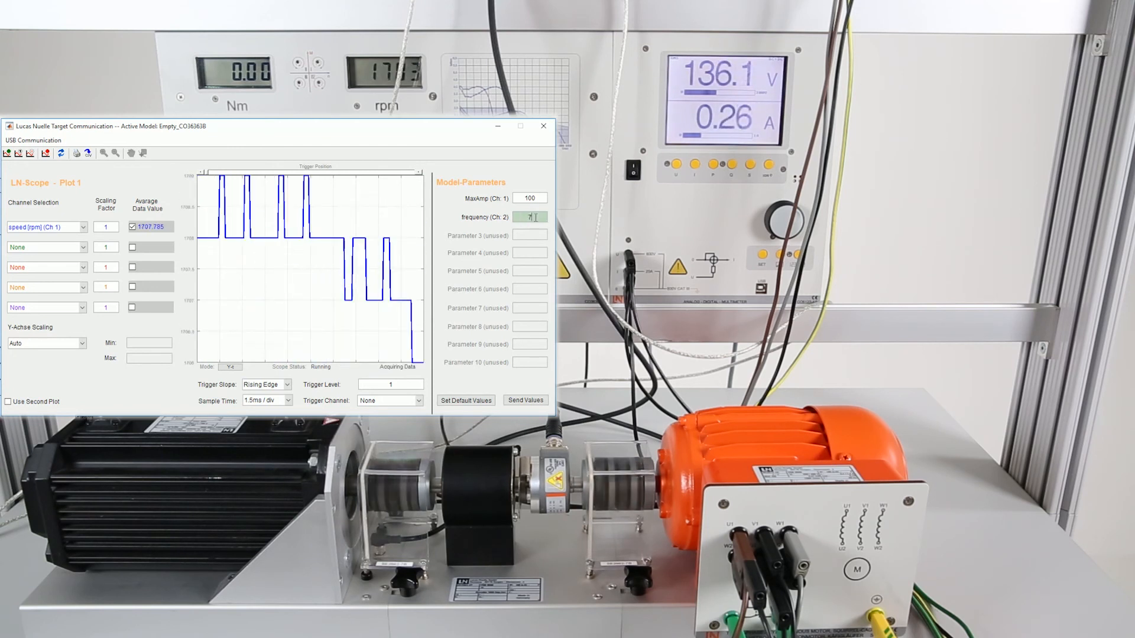
{"action": "type", "text": "0"}
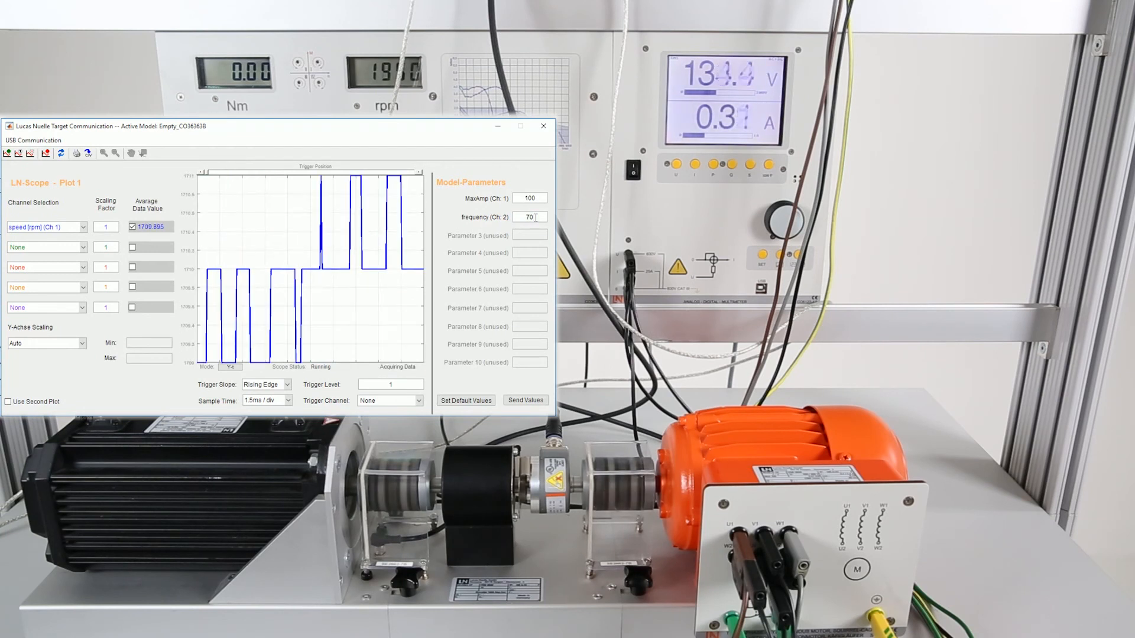
- Set the frequency parameter to 0 to bring the motor to a stop
{"action": "double_click", "coordinate": [535, 218]}
{"action": "type", "text": "0"}
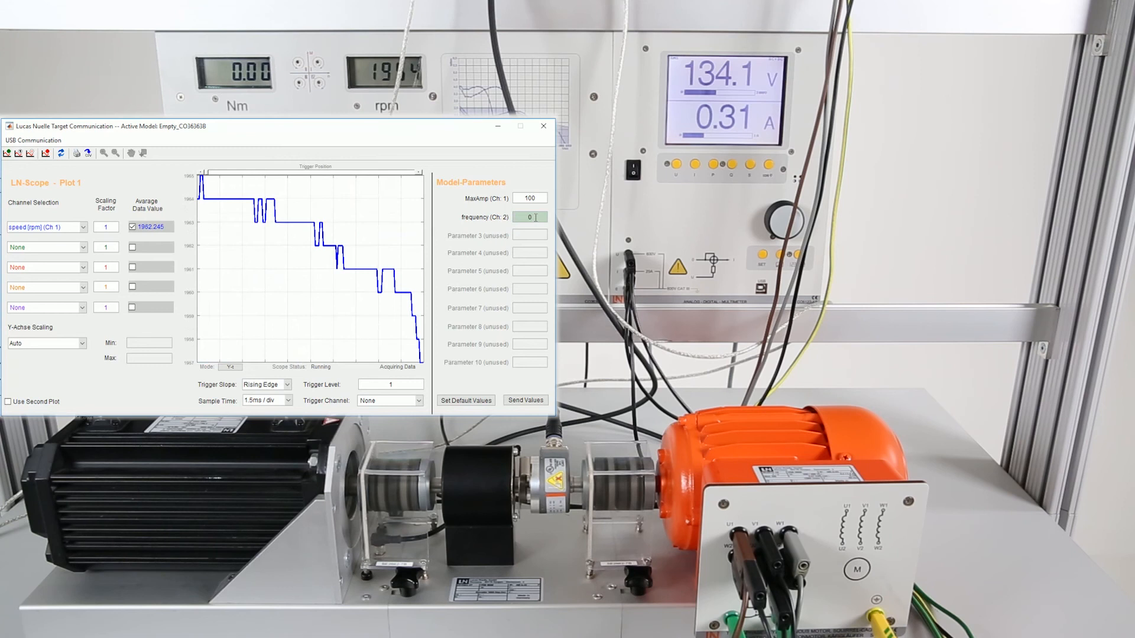
{"action": "key", "text": "Return"}
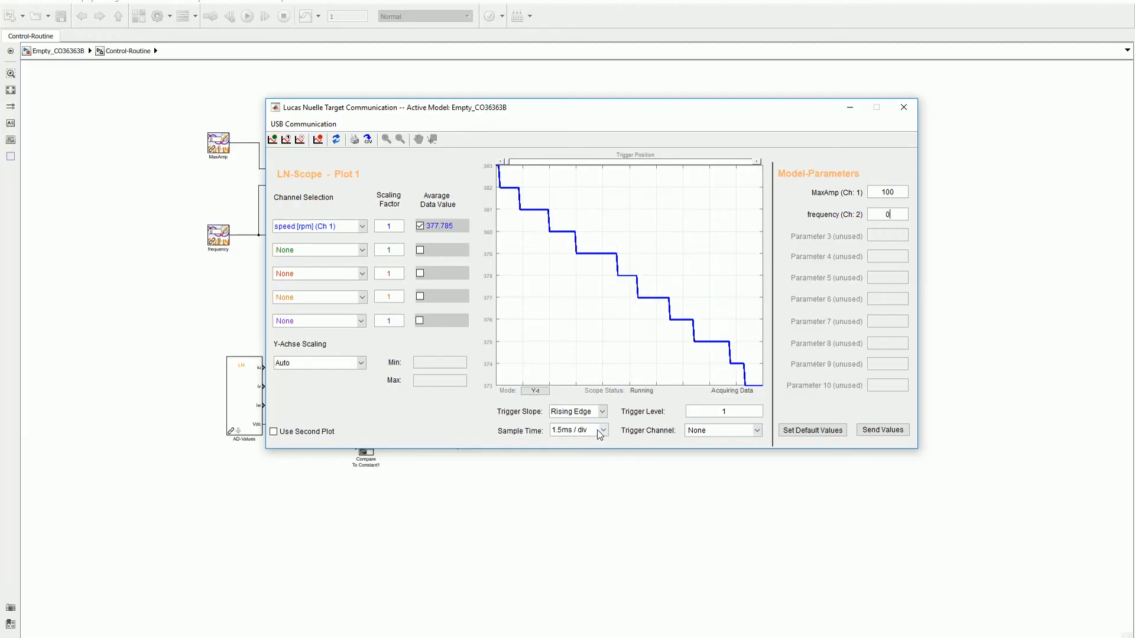
- Set the scope's sample time to 100.0ms / div and its trigger channel to speed [rpm] (Ch 1)
{"action": "left_click", "coordinate": [599, 432]}
{"action": "left_click", "coordinate": [579, 507]}
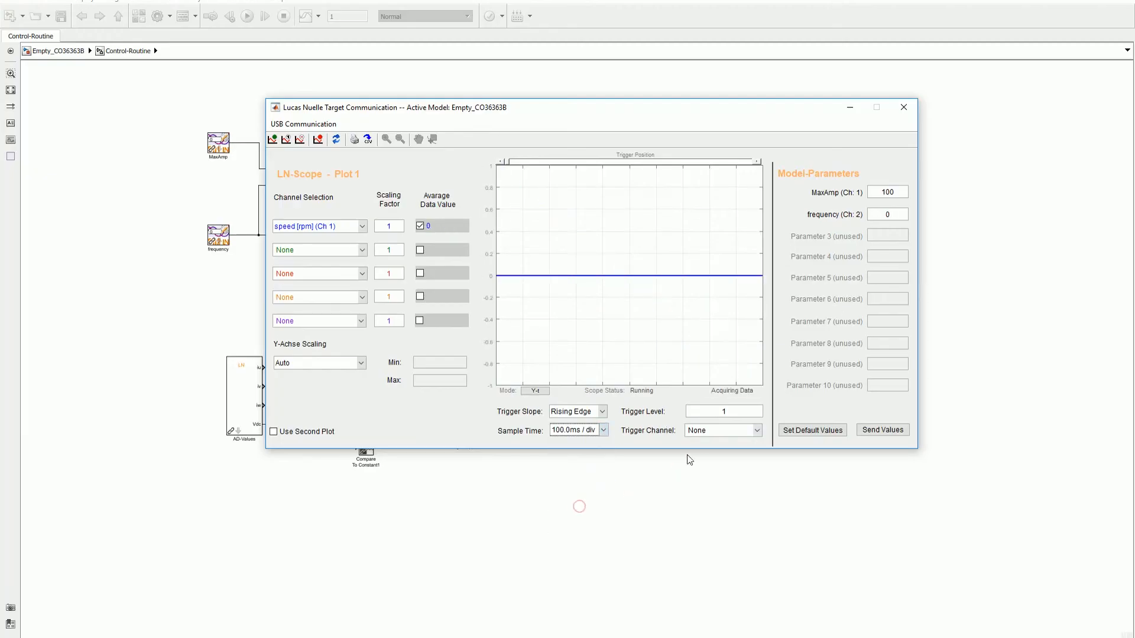
{"action": "left_click", "coordinate": [706, 435]}
{"action": "left_click", "coordinate": [705, 452]}
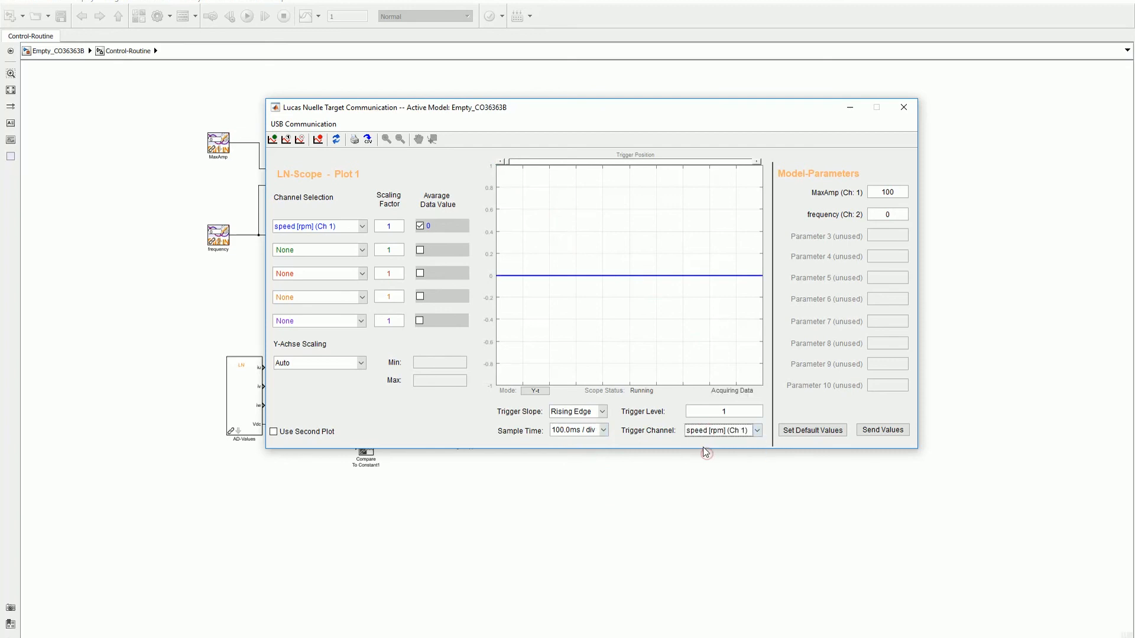
- Set the frequency parameter to 25 to record the motor's speed run-up on the triggered scope
{"action": "double_click", "coordinate": [888, 214]}
{"action": "type", "text": "25"}
{"action": "key", "text": "Return"}
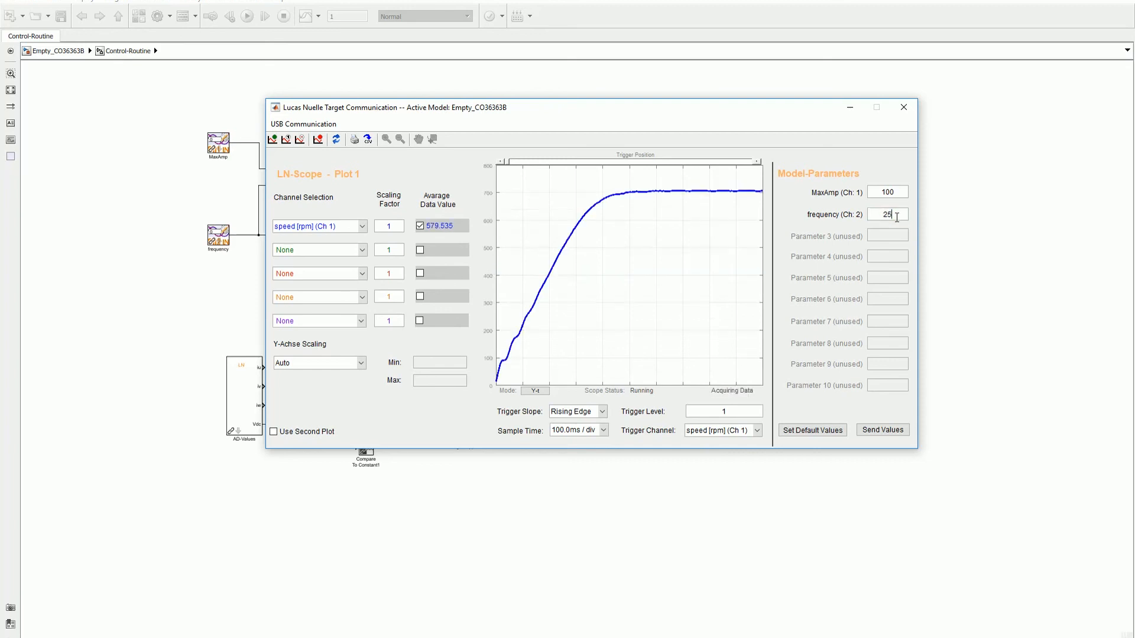